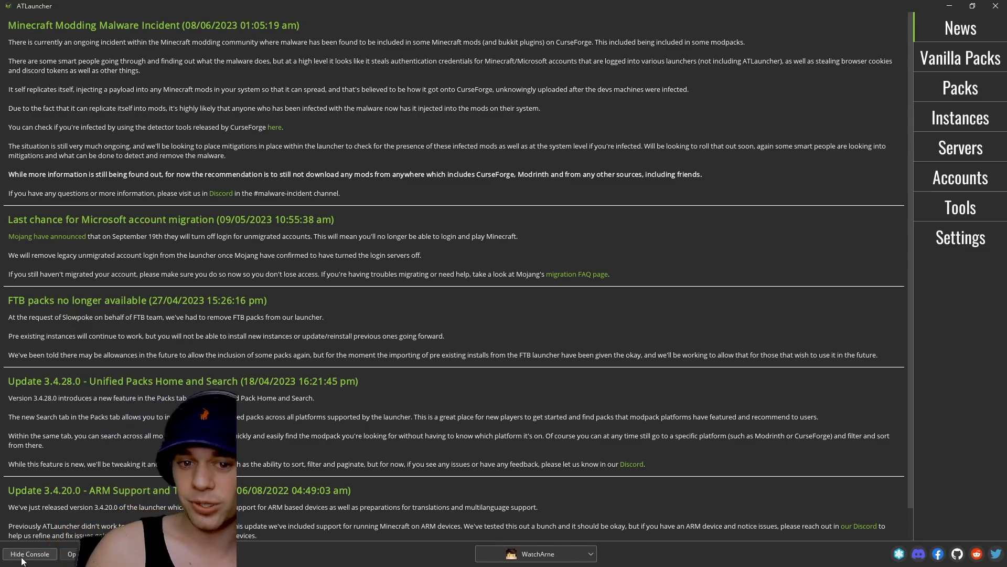
# - Bring up the ATLauncher Console, then close it so the News page shows on its own
pyautogui.hotkey('alt', 'Tab')
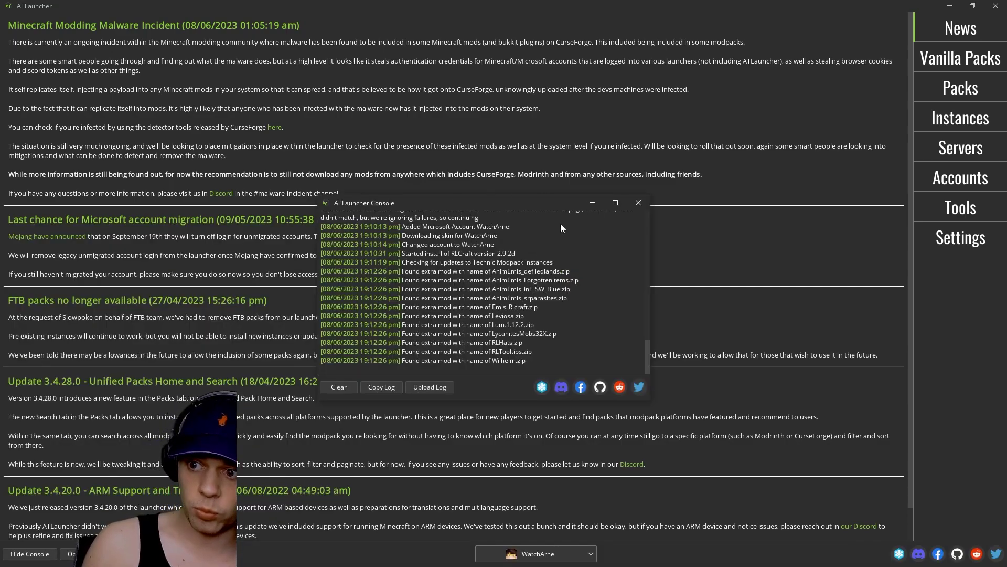
pyautogui.click(592, 203)
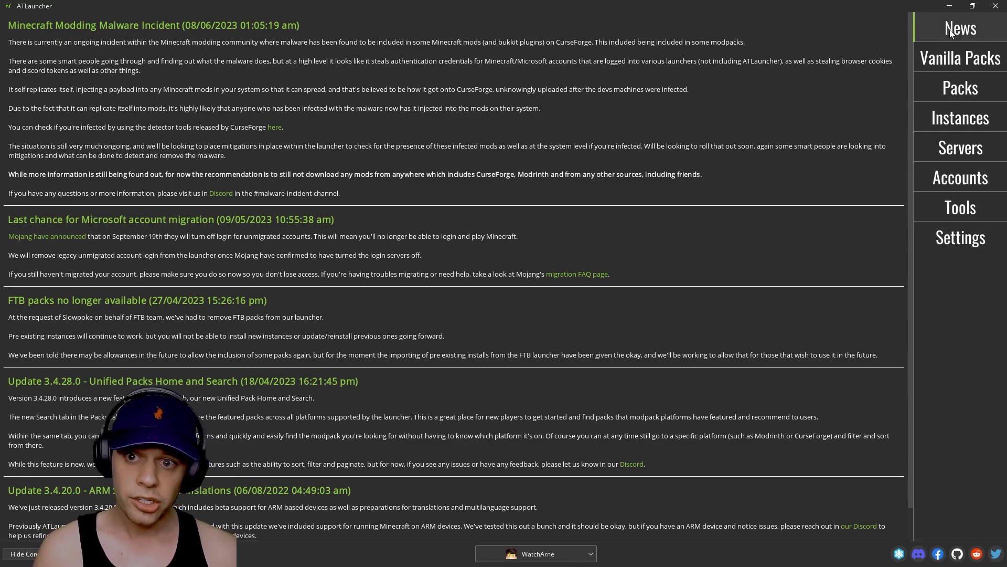
# - On Vanilla Packs, pick Minecraft 1.20 and check its Forge loader list, keeping 46.0.1
pyautogui.click(947, 57)
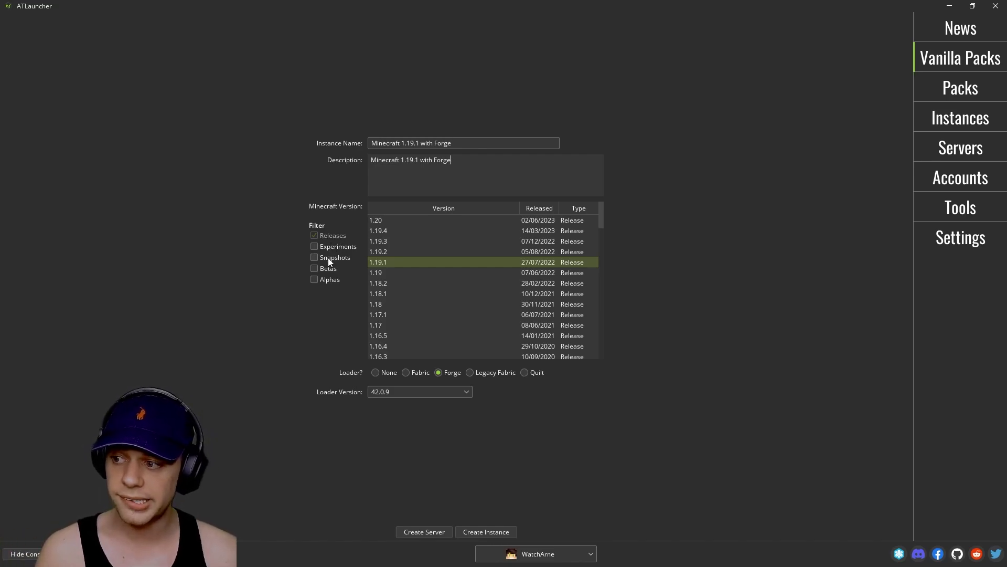
pyautogui.scroll(-3, 531, 274)
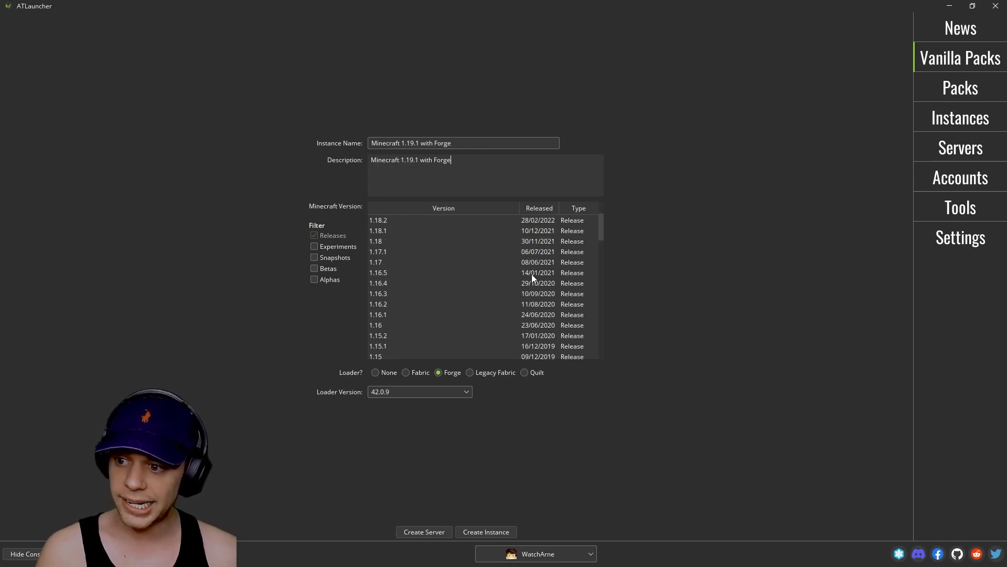
pyautogui.scroll(3, 423, 279)
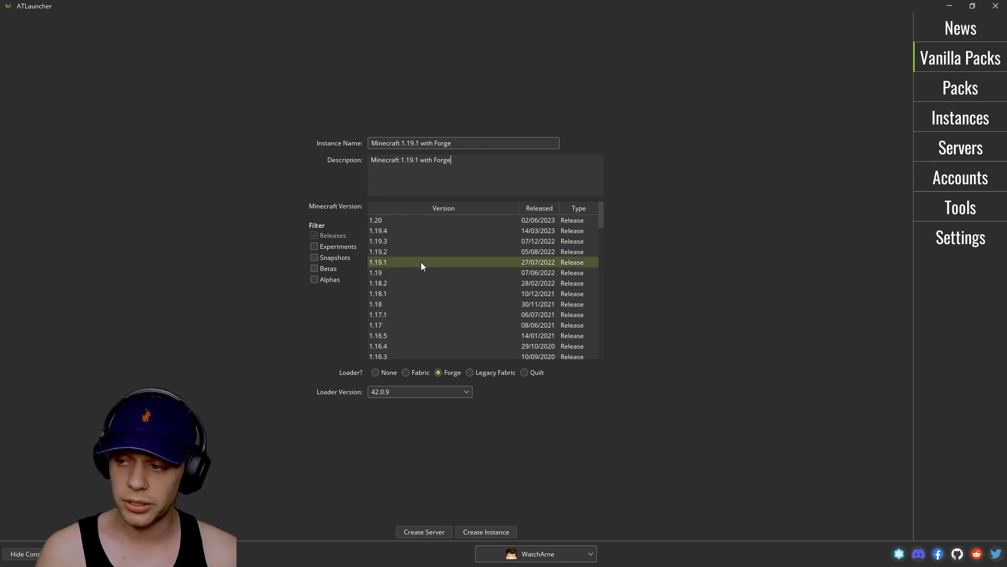
pyautogui.click(402, 219)
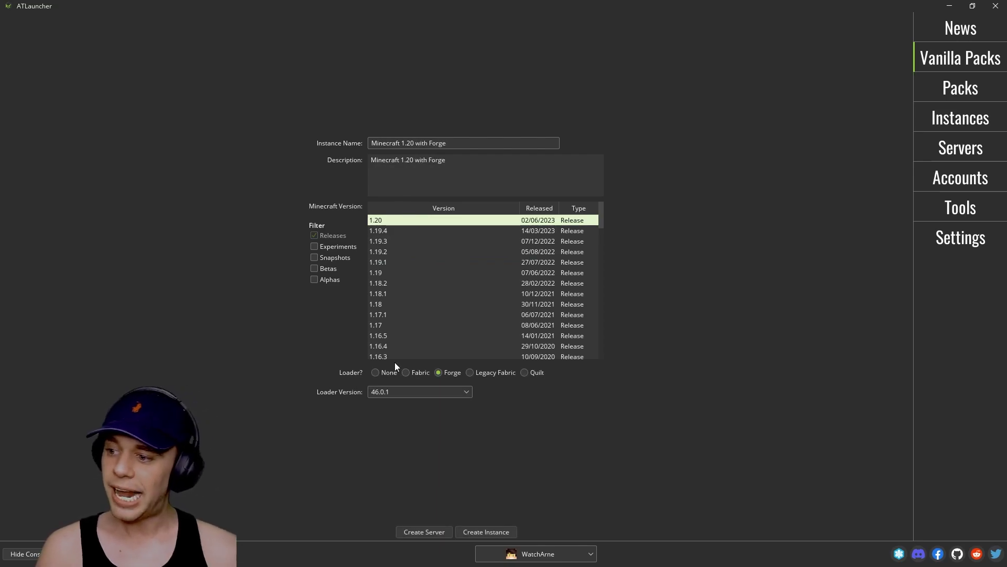
pyautogui.click(402, 391)
pyautogui.click(403, 394)
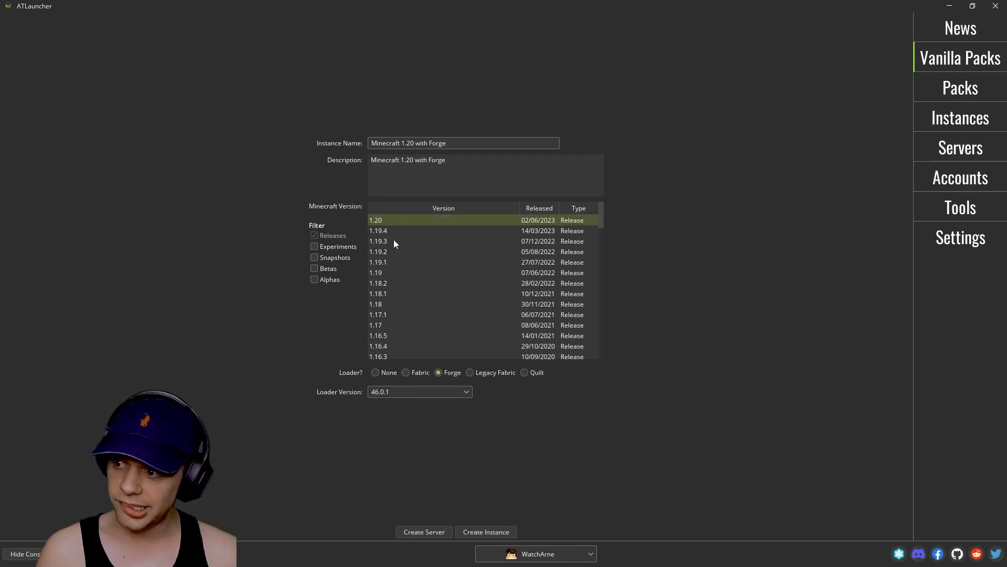
# - Switch to Minecraft 1.19.2 with Forge loader 43.2.0 (Recommended)
pyautogui.click(383, 252)
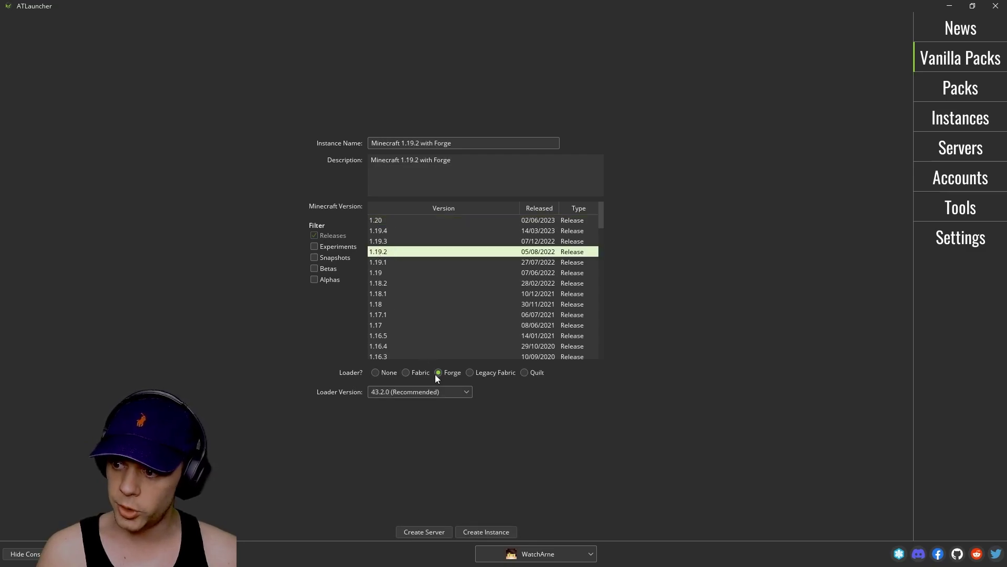
pyautogui.click(437, 395)
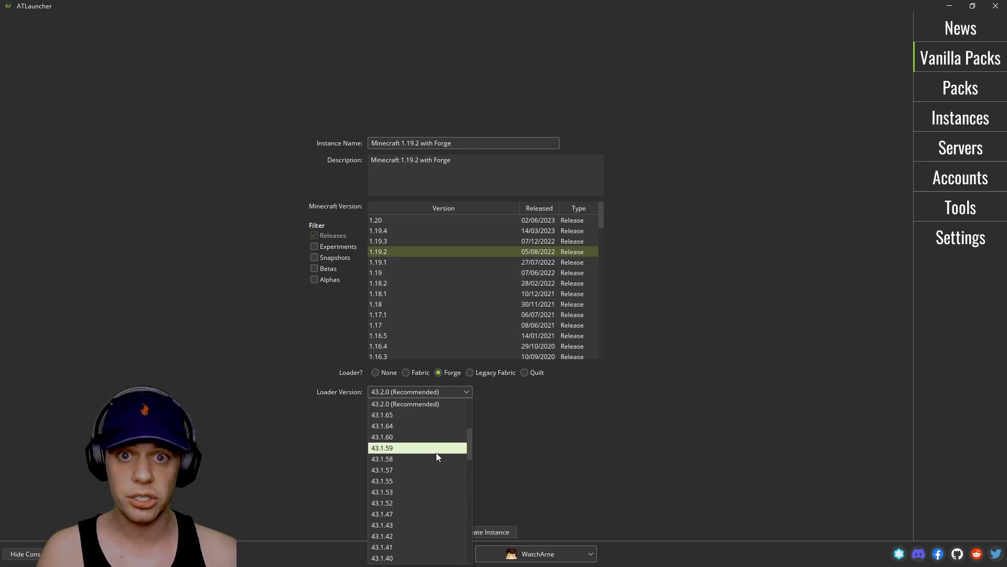
pyautogui.click(312, 419)
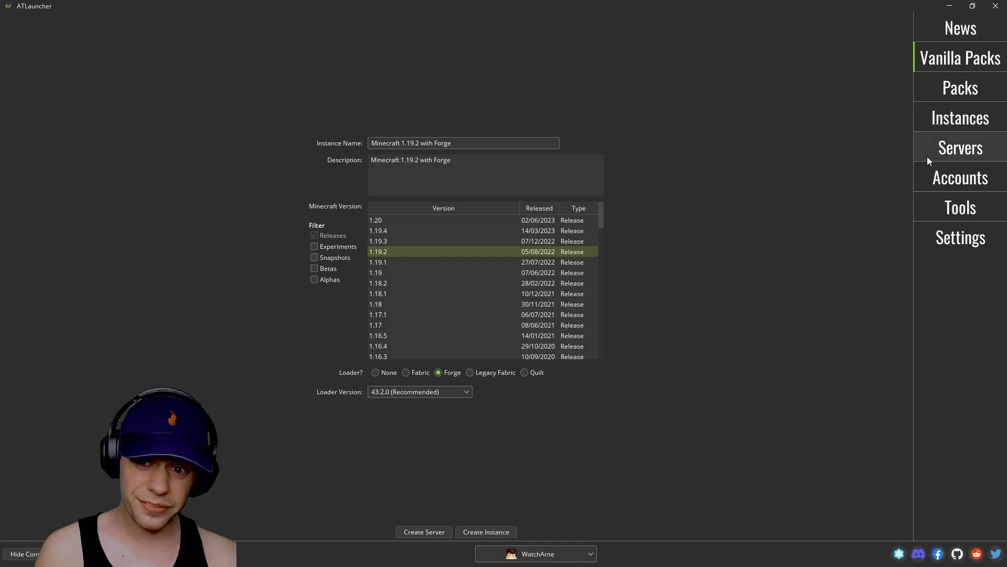
# - Go to the Accounts page and focus the empty Username/Email login field
pyautogui.click(967, 183)
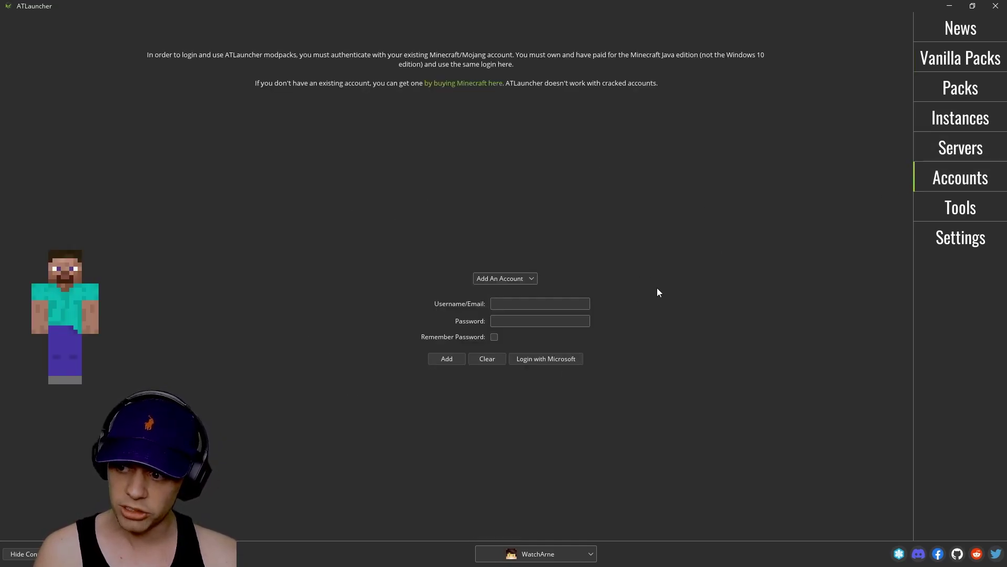
pyautogui.click(504, 305)
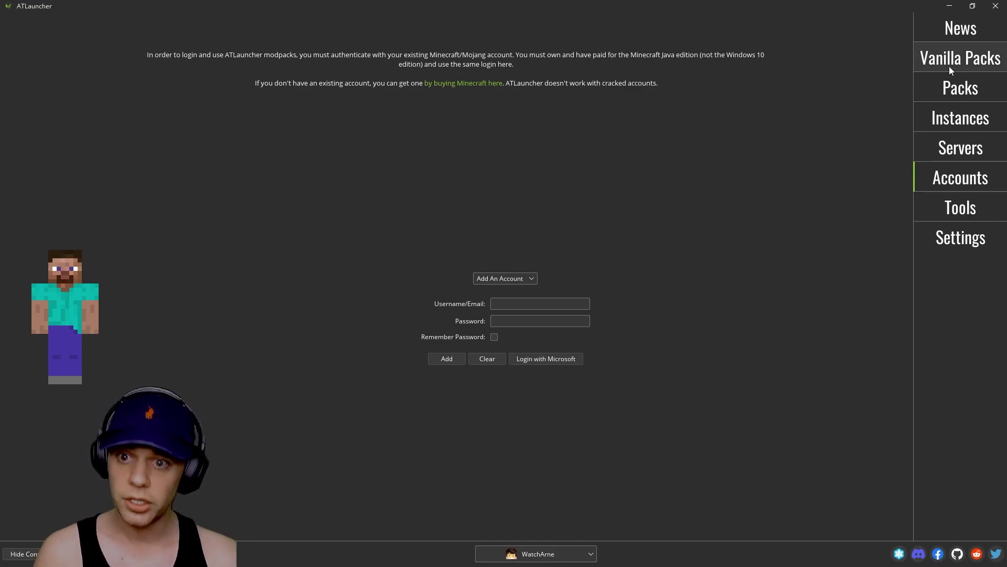
# - Open the Packs page and scroll through the modpack list
pyautogui.click(939, 84)
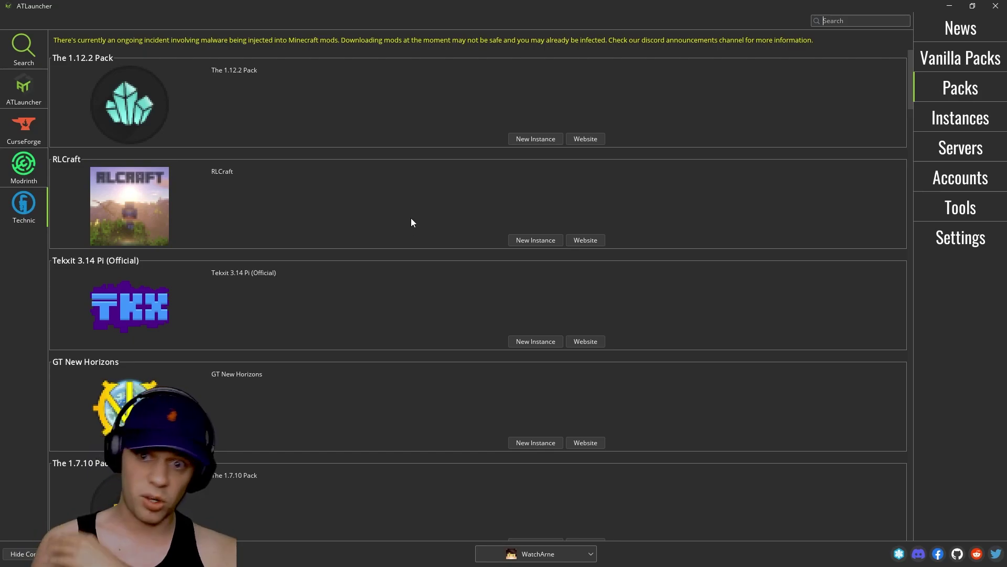
pyautogui.scroll(-5, 421, 221)
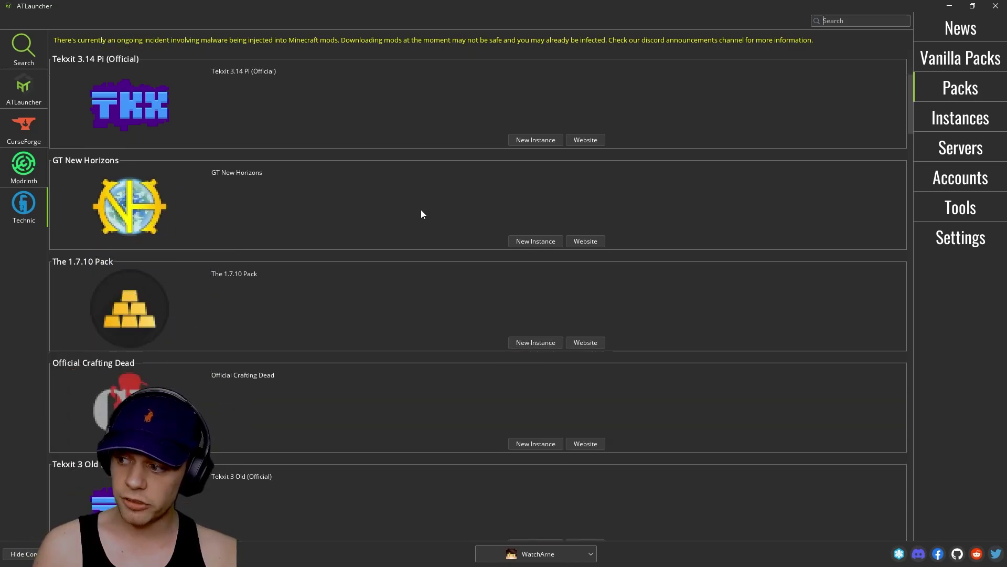
pyautogui.scroll(-6, 422, 216)
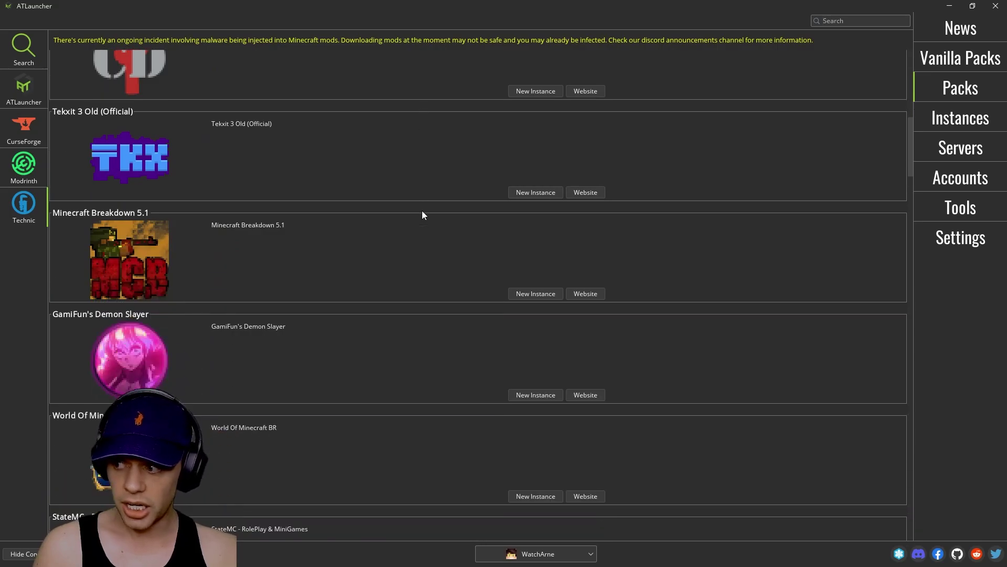
pyautogui.scroll(-3, 424, 214)
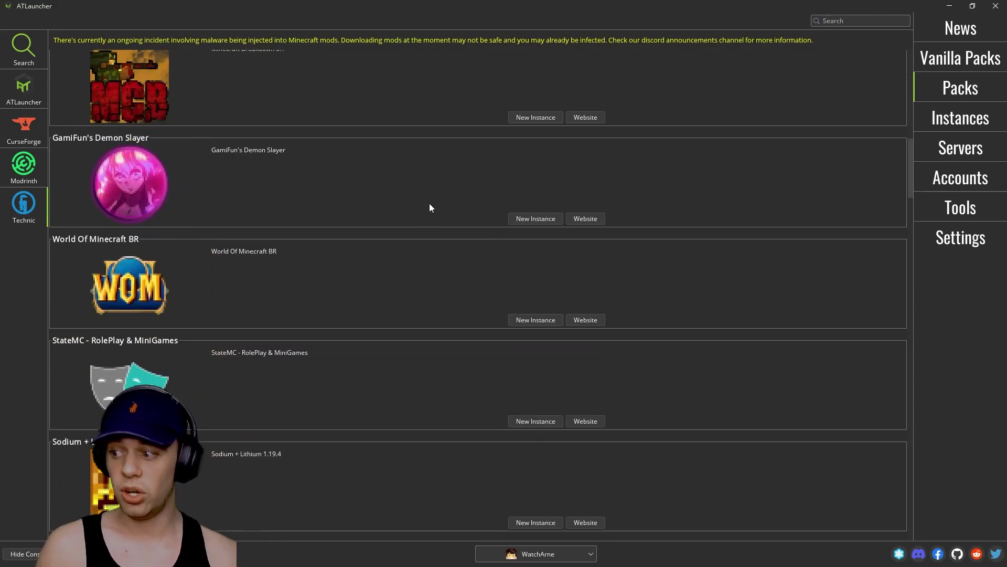
pyautogui.scroll(15, 440, 208)
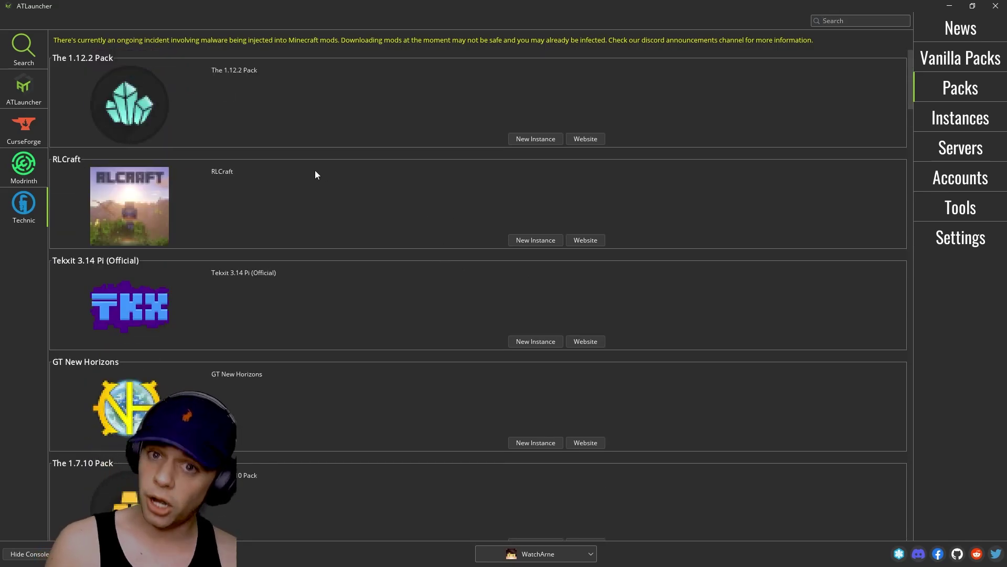
# - Browse ATLauncher, CurseForge, Modrinth and Technic packs, checking CurseForge's version, category and sort filters
pyautogui.click(19, 85)
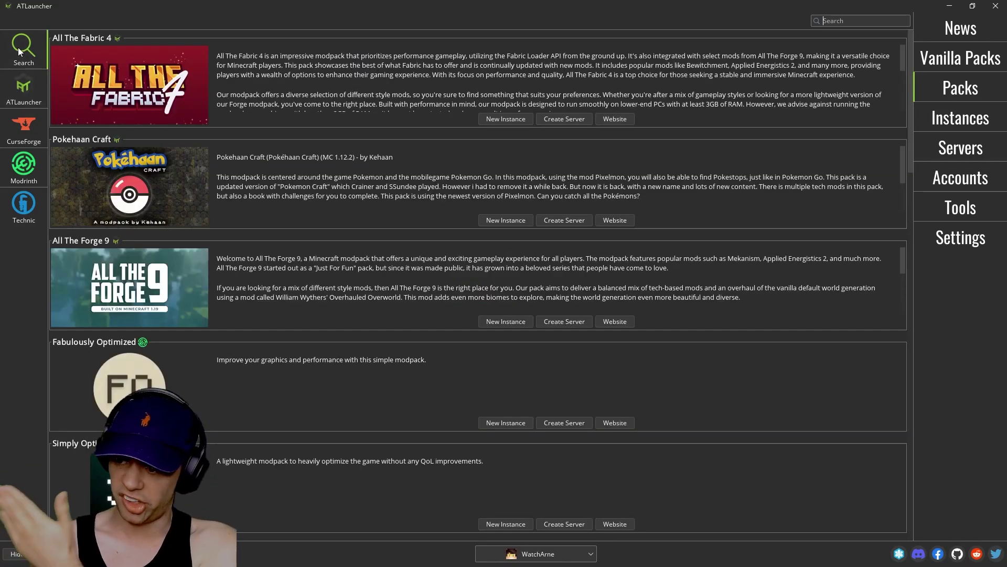
pyautogui.click(18, 127)
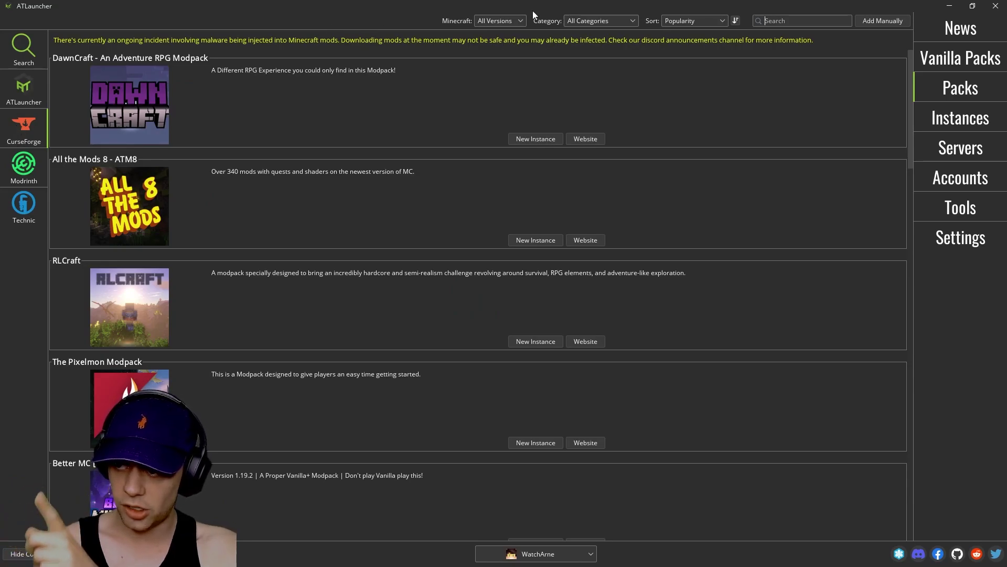
pyautogui.click(512, 21)
pyautogui.click(600, 21)
pyautogui.click(694, 21)
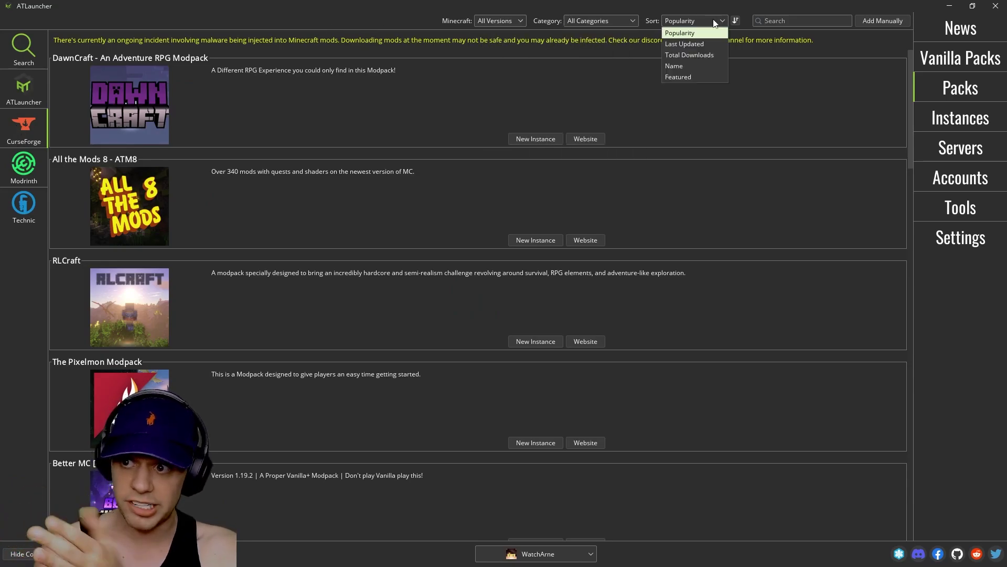
pyautogui.click(706, 7)
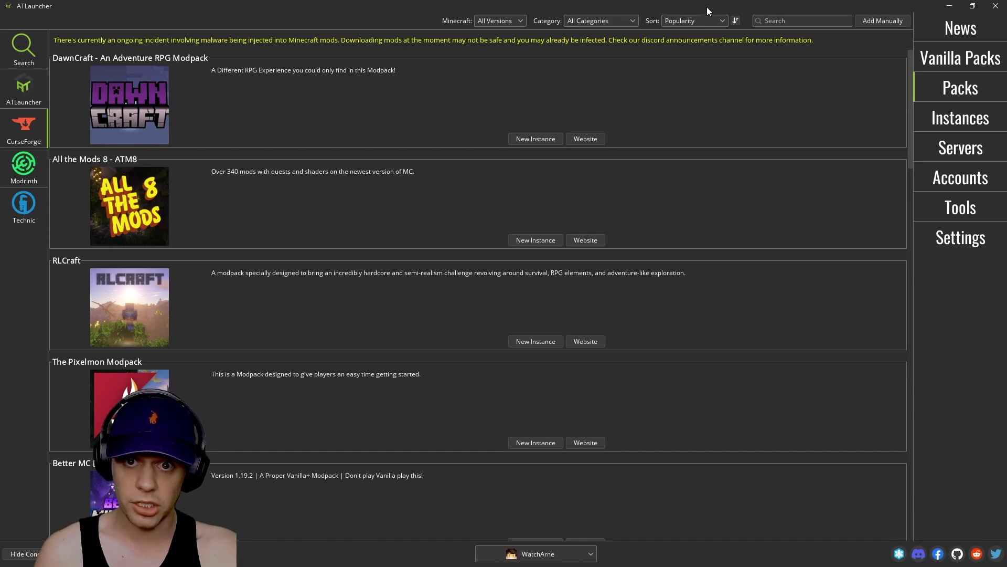
pyautogui.click(11, 167)
pyautogui.click(22, 208)
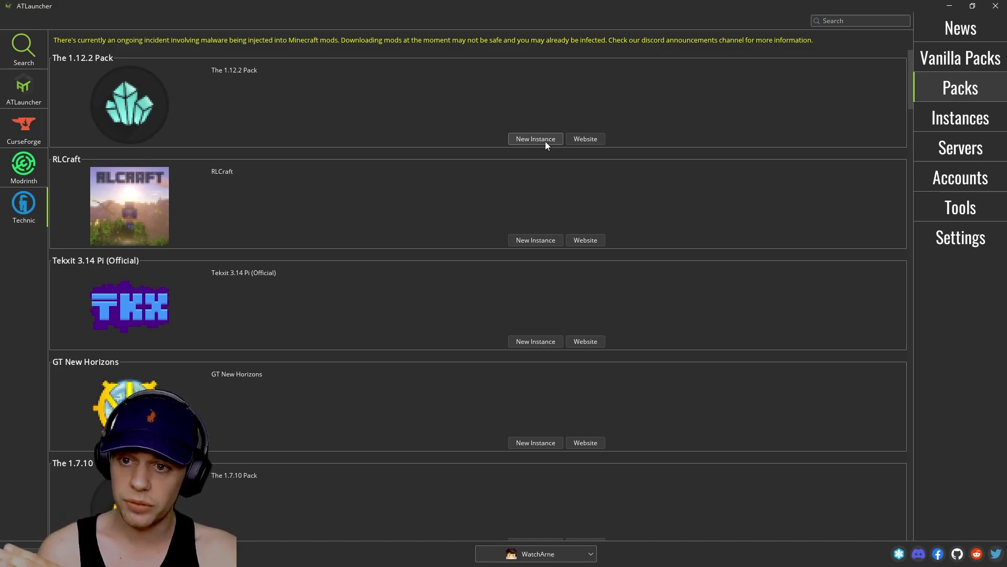
# - Show the Instances page listing the installed RLCraft 2.9.2d instance
pyautogui.click(967, 116)
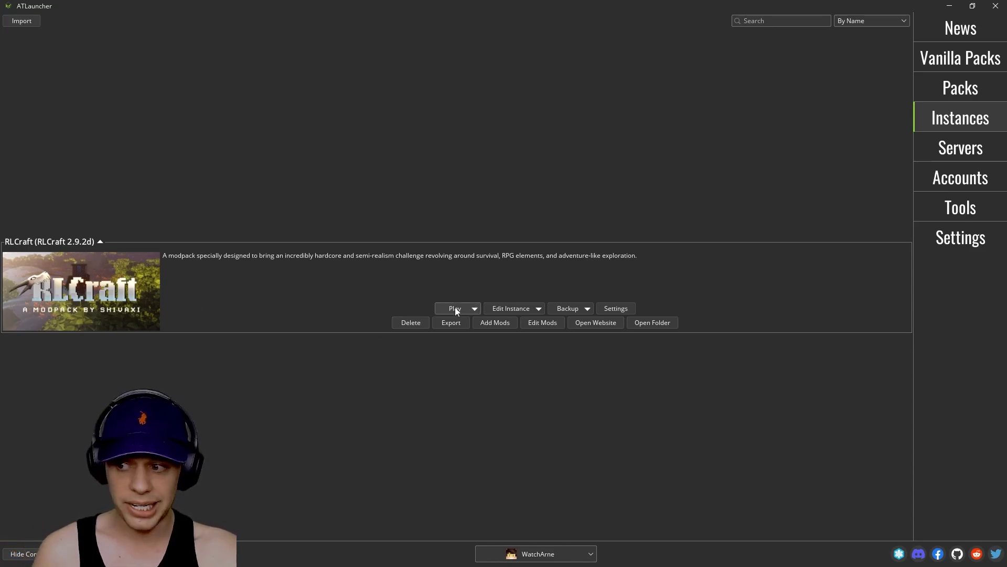
# - Browse RLCraft's Add Mods dialog with CurseForge and Mods, go to the next page, then close it
pyautogui.click(496, 322)
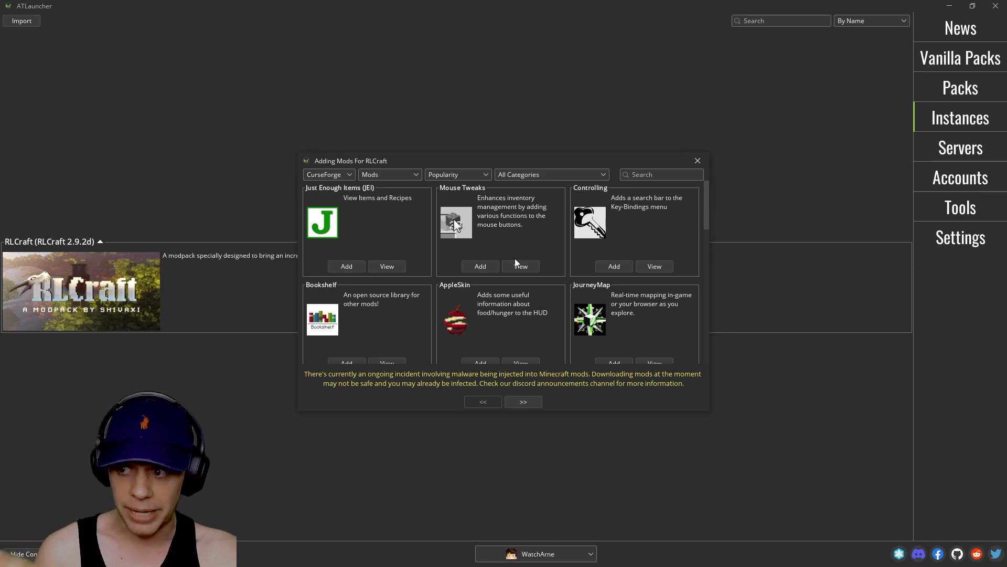
pyautogui.click(321, 176)
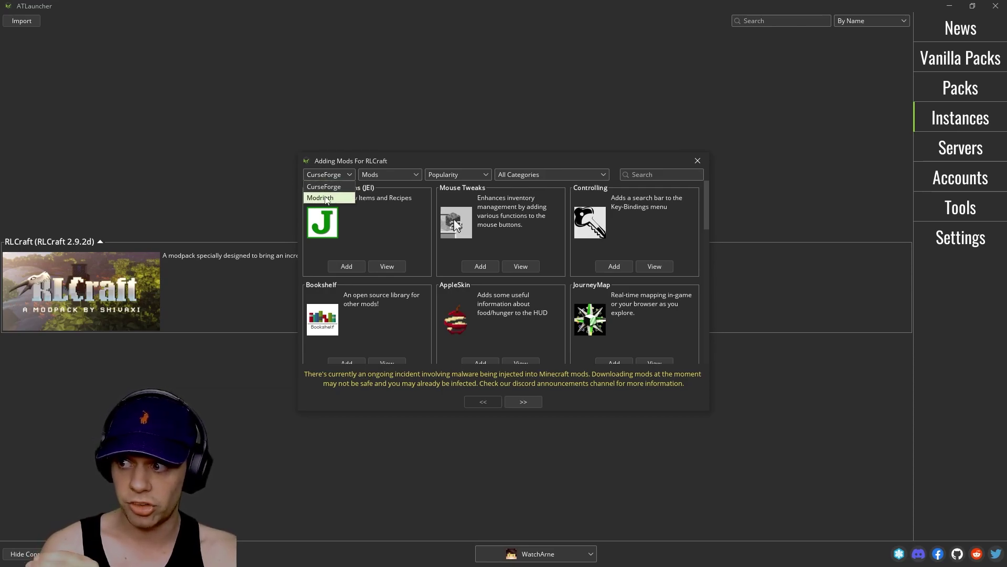
pyautogui.click(328, 161)
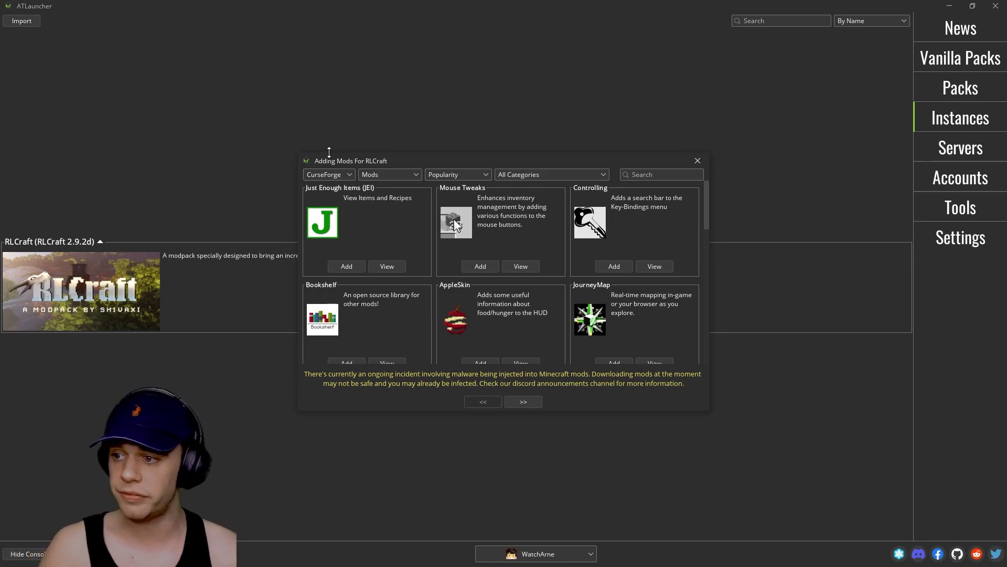
pyautogui.click(408, 174)
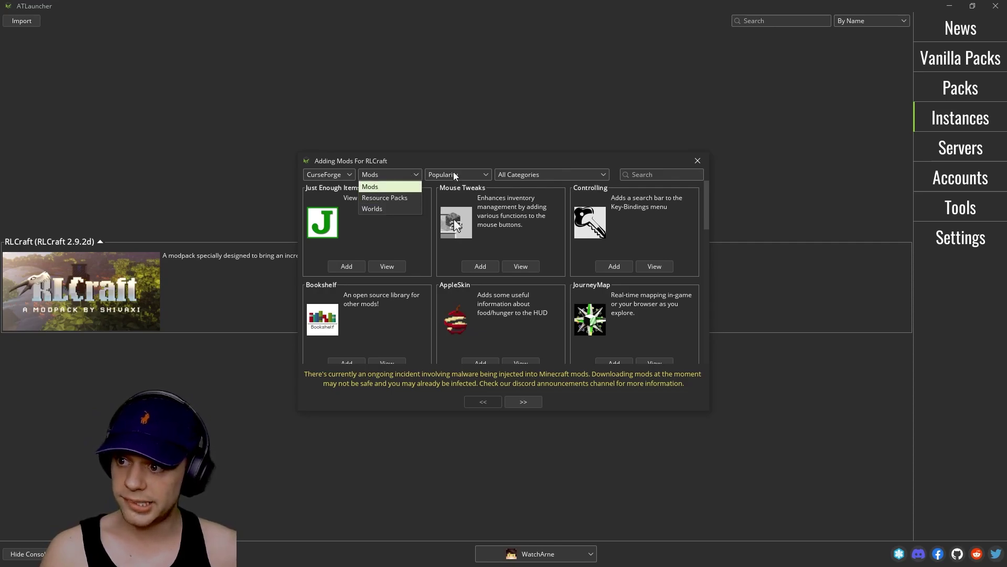
pyautogui.click(496, 160)
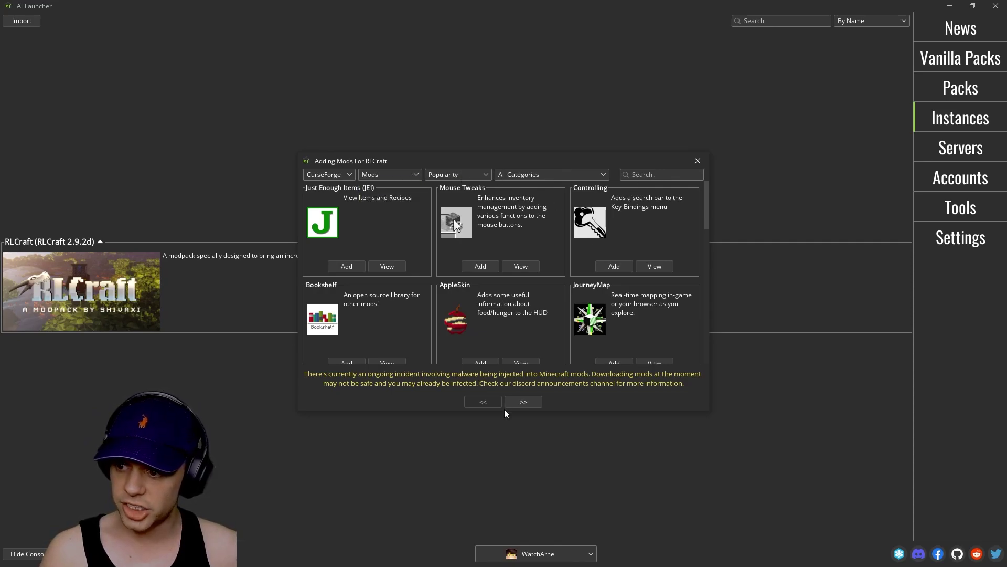
pyautogui.click(517, 400)
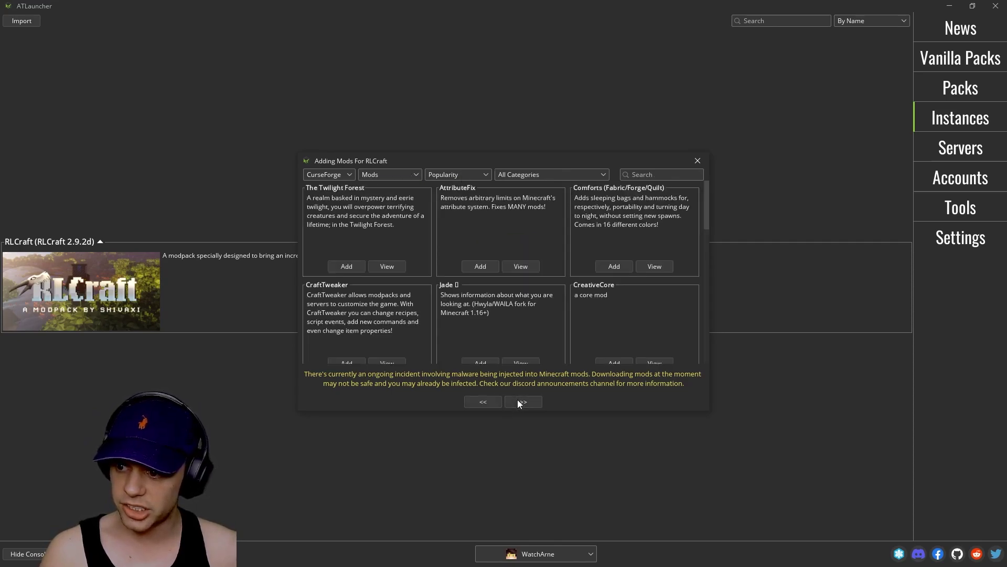
pyautogui.click(689, 164)
# - Check RLCraft's Edit Instance and Backup menus, then open its Settings on the General tab
pyautogui.click(522, 310)
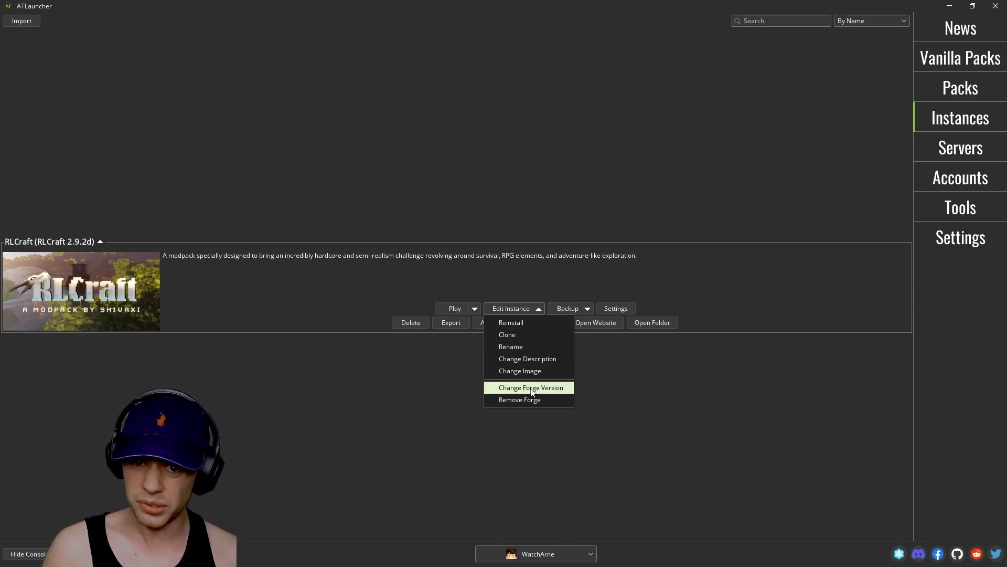
pyautogui.click(657, 393)
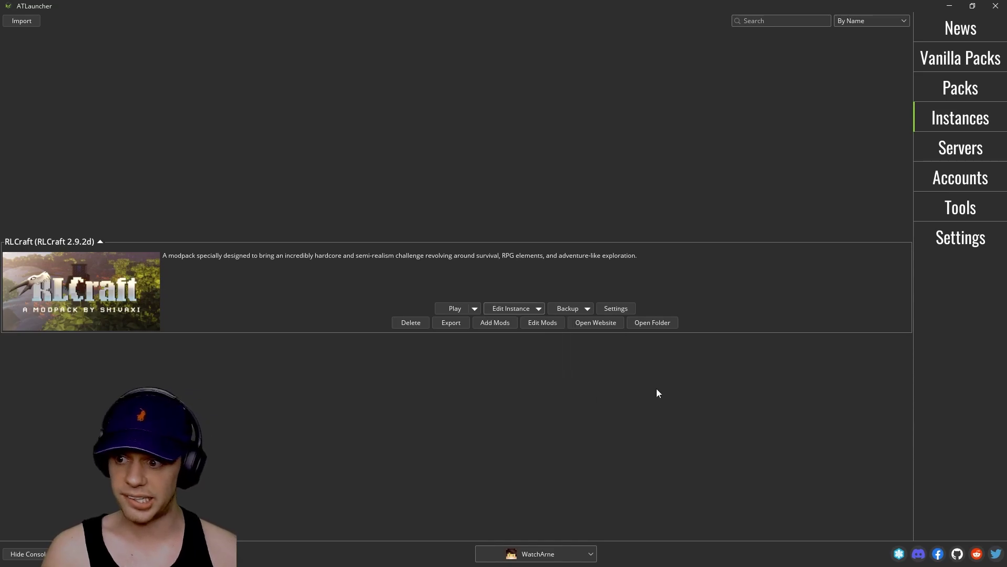
pyautogui.click(580, 310)
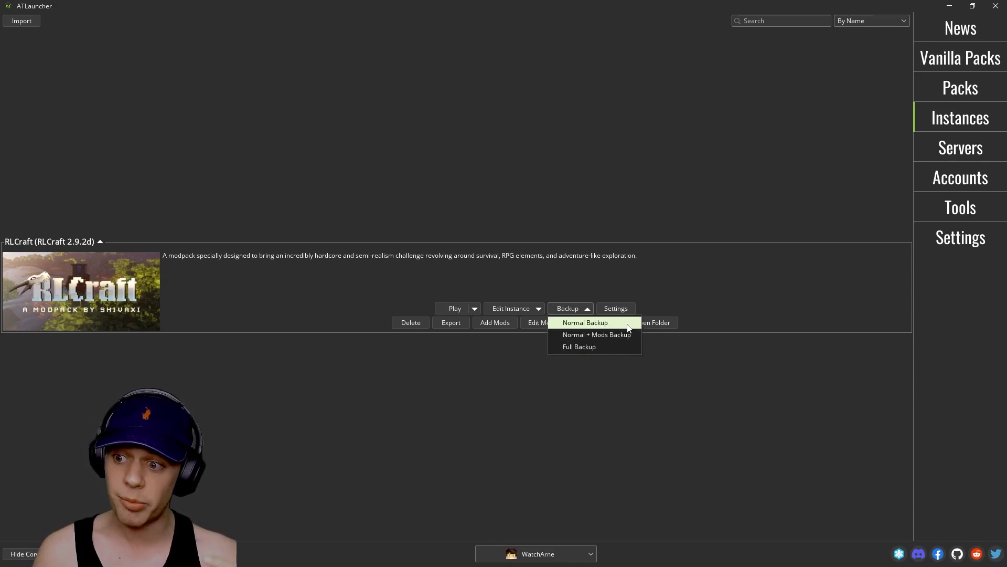
pyautogui.click(611, 308)
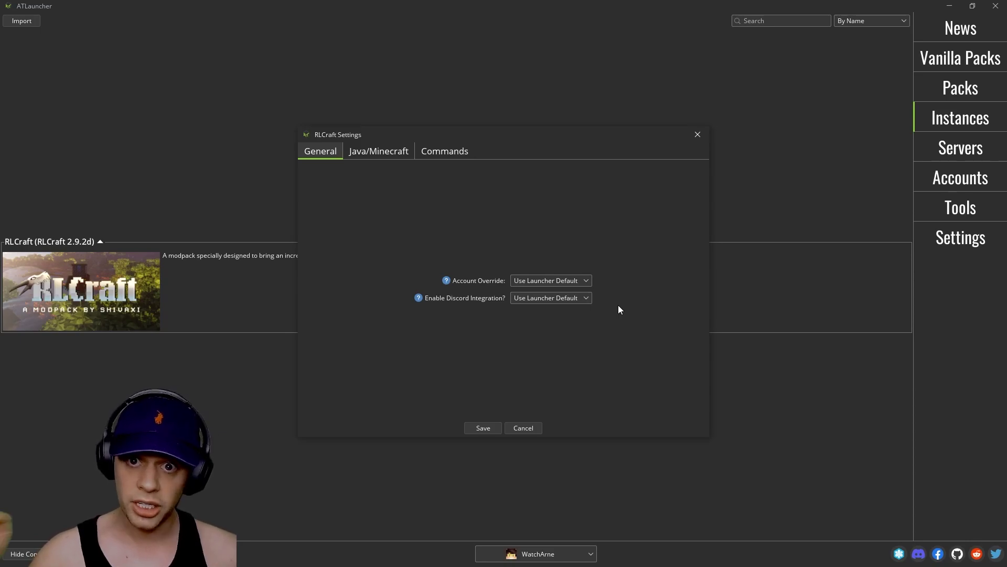
# - Review Account Override, Java/Minecraft Java Parameters and the empty Commands tab without changing anything
pyautogui.click(529, 280)
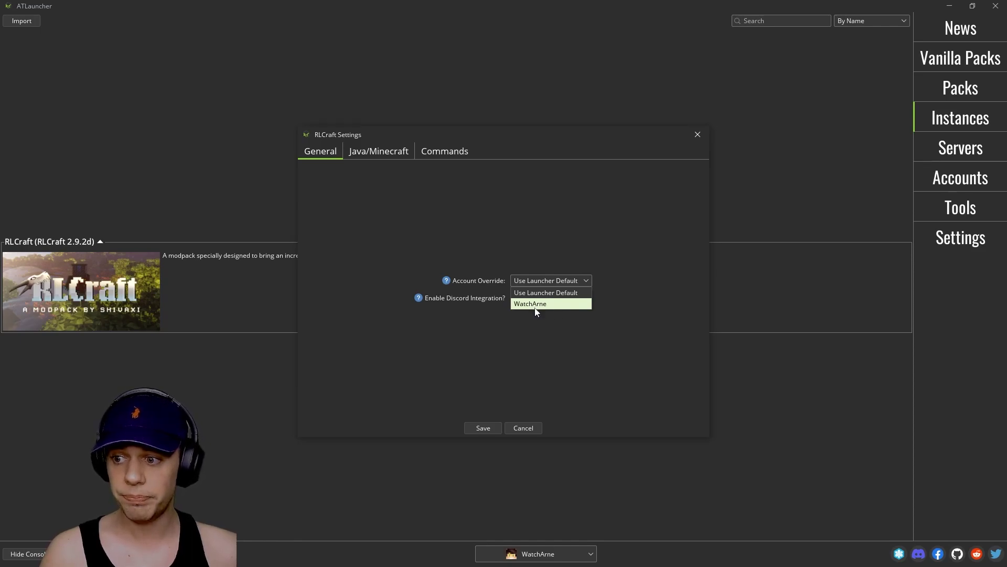
pyautogui.click(550, 219)
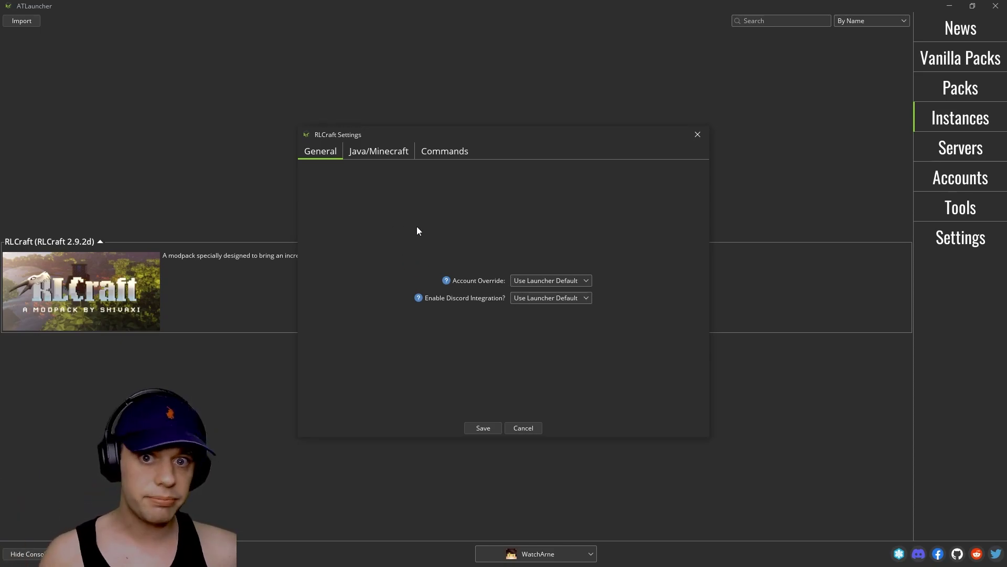
pyautogui.click(371, 152)
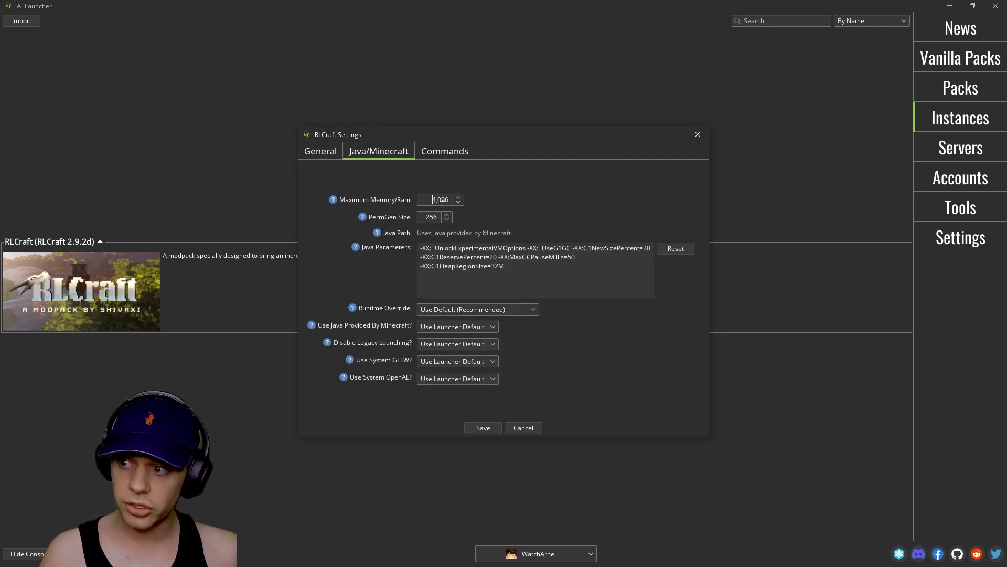
pyautogui.moveTo(410, 220)
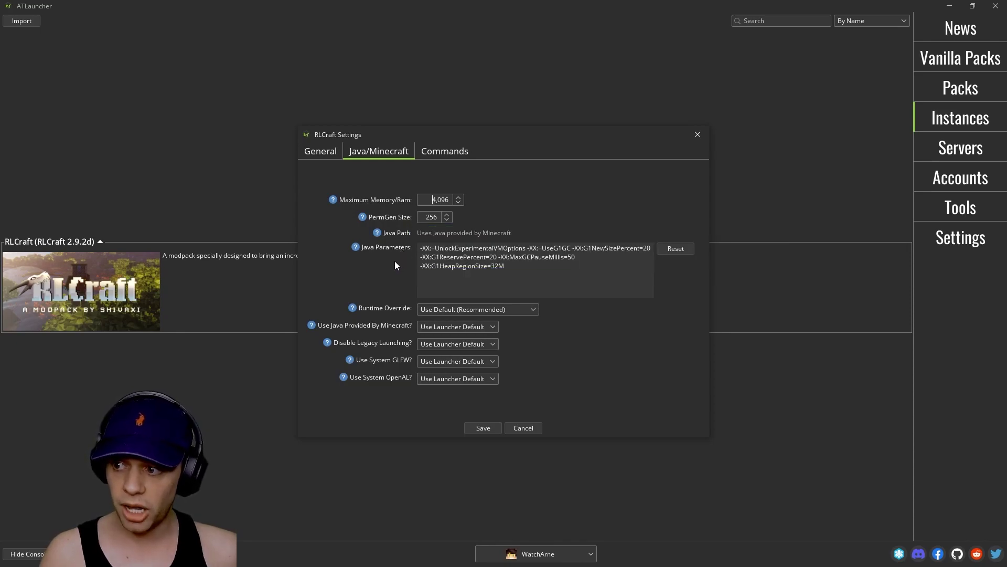
pyautogui.click(557, 268)
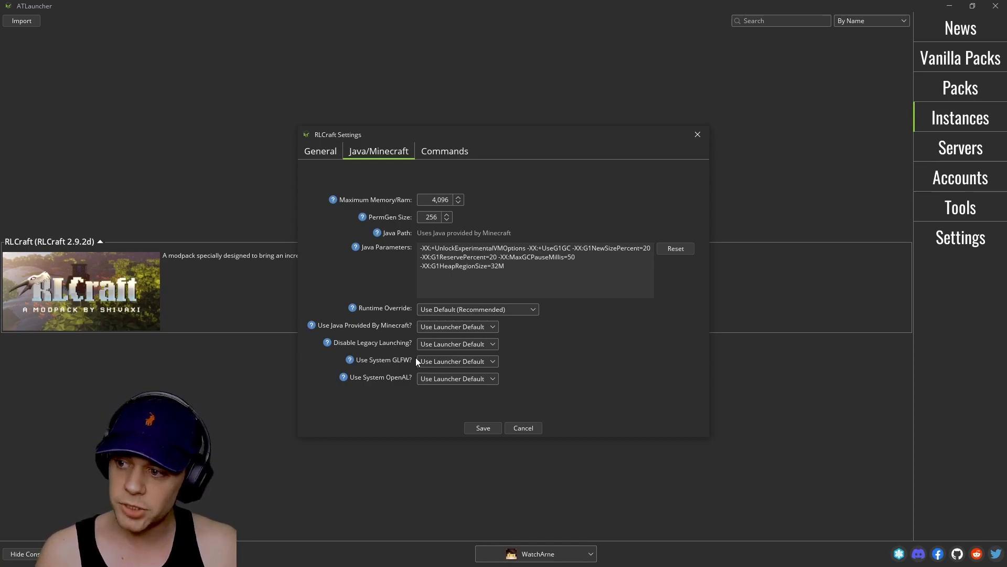
pyautogui.click(436, 151)
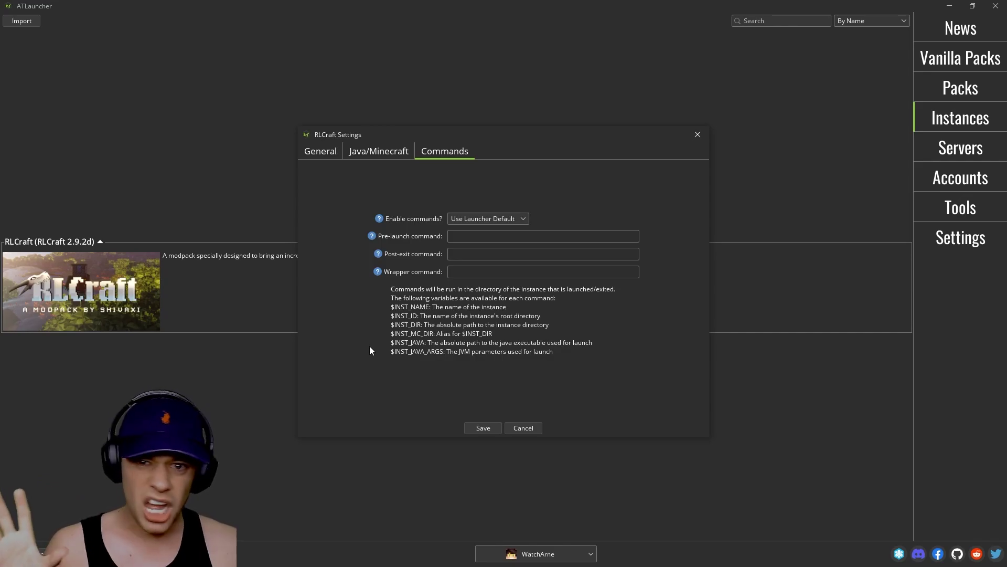
# - Cancel Settings, open Edit Mods and disable # LibLoader.jar and AI Reducer
pyautogui.click(518, 428)
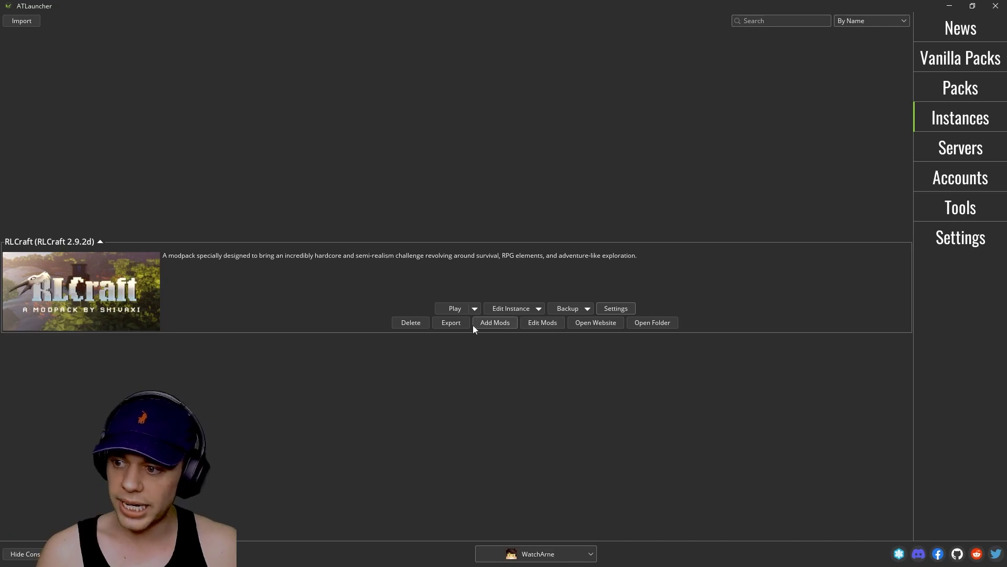
pyautogui.click(534, 325)
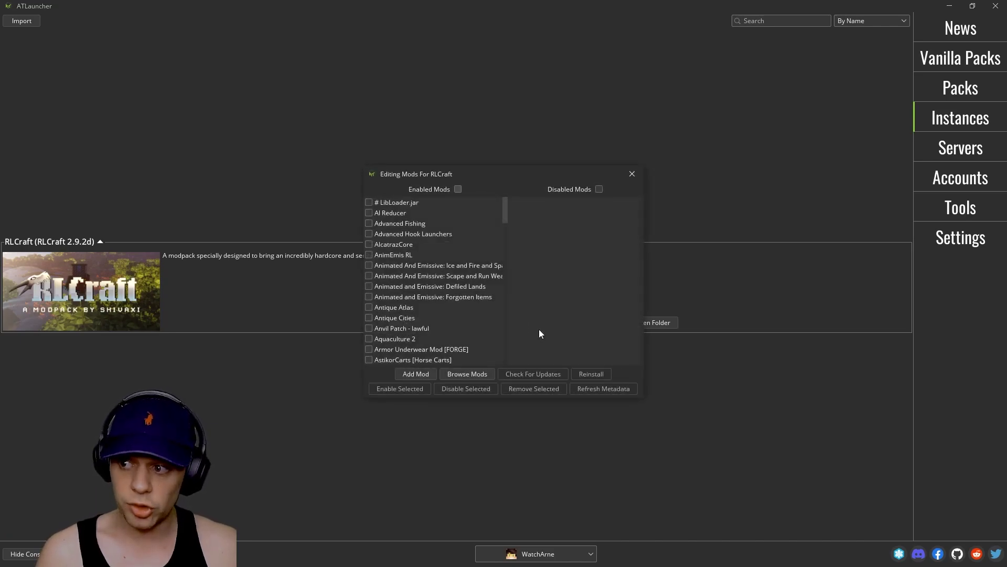
pyautogui.click(369, 203)
pyautogui.click(369, 213)
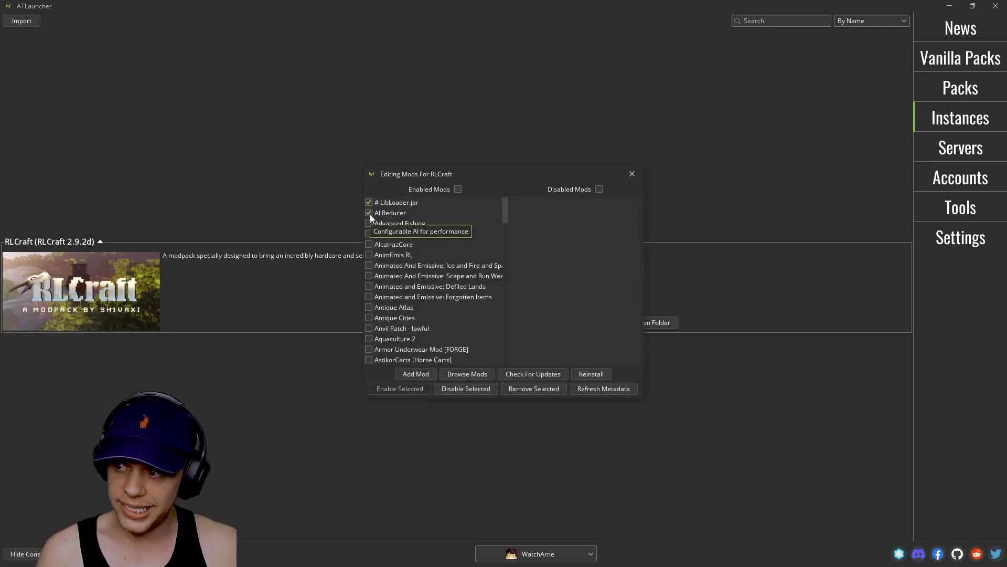
pyautogui.click(459, 190)
pyautogui.click(399, 203)
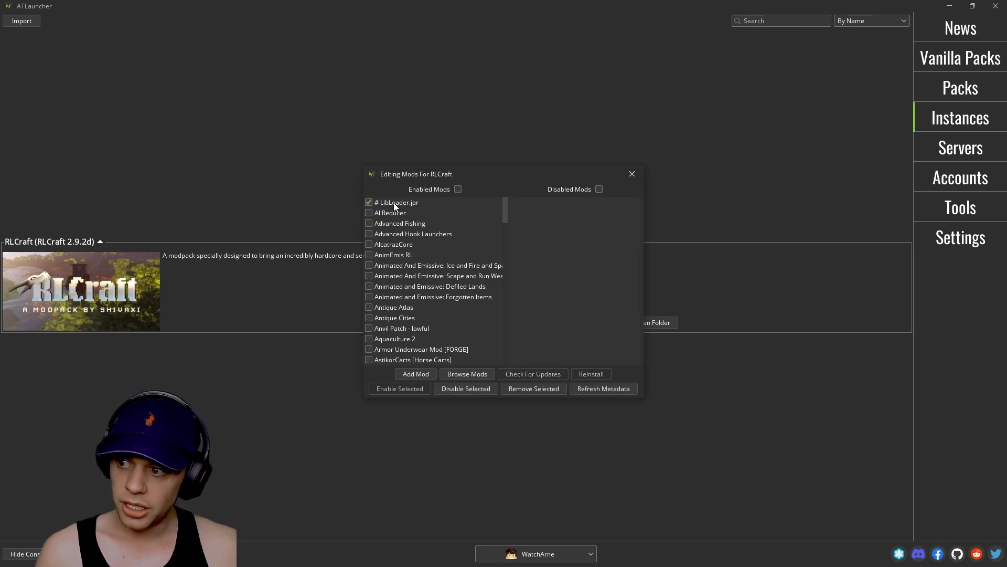
pyautogui.click(399, 213)
pyautogui.click(461, 390)
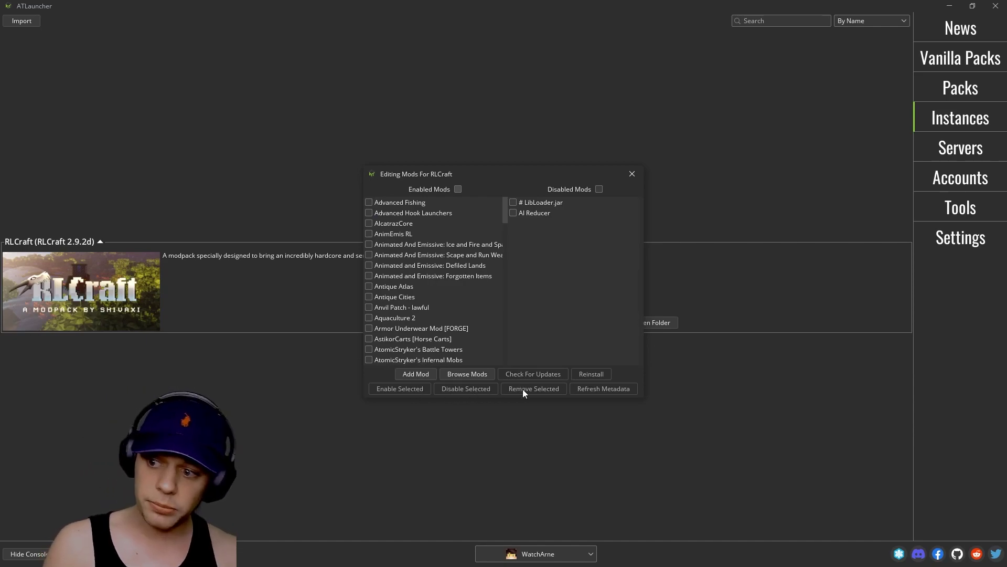
# - Re-enable # LibLoader.jar and AI Reducer and close the mod editor
pyautogui.click(512, 202)
pyautogui.click(513, 213)
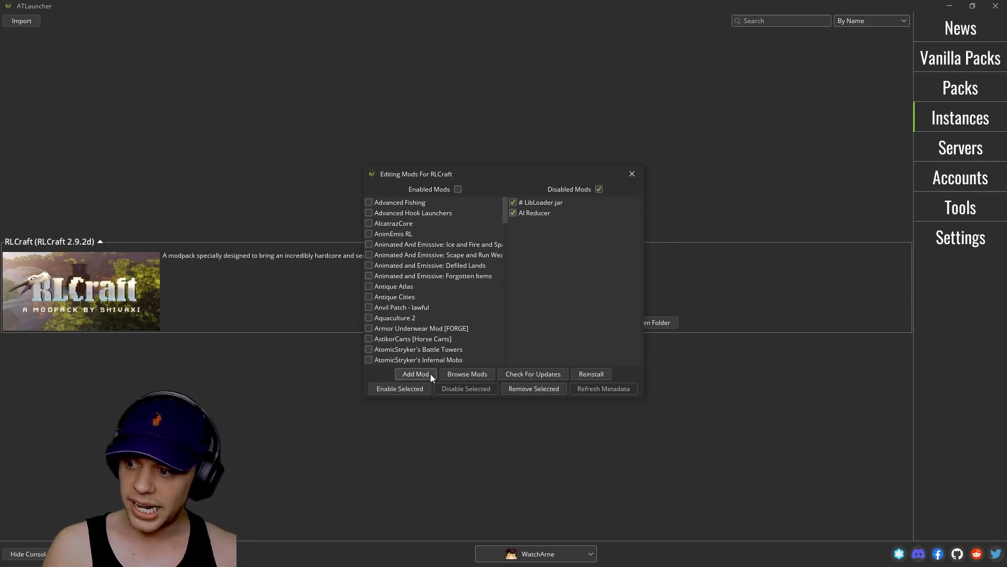
pyautogui.click(400, 389)
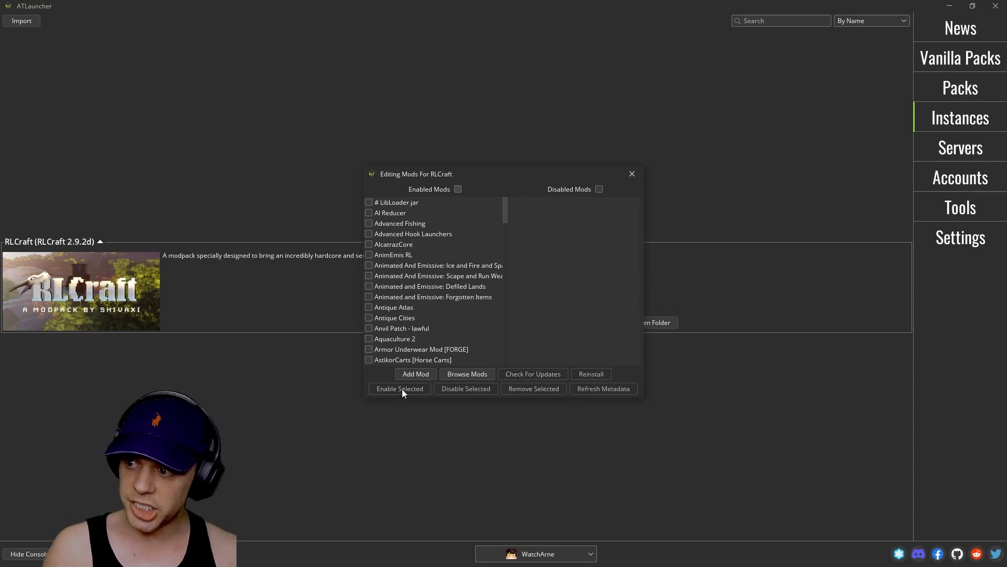
pyautogui.click(631, 176)
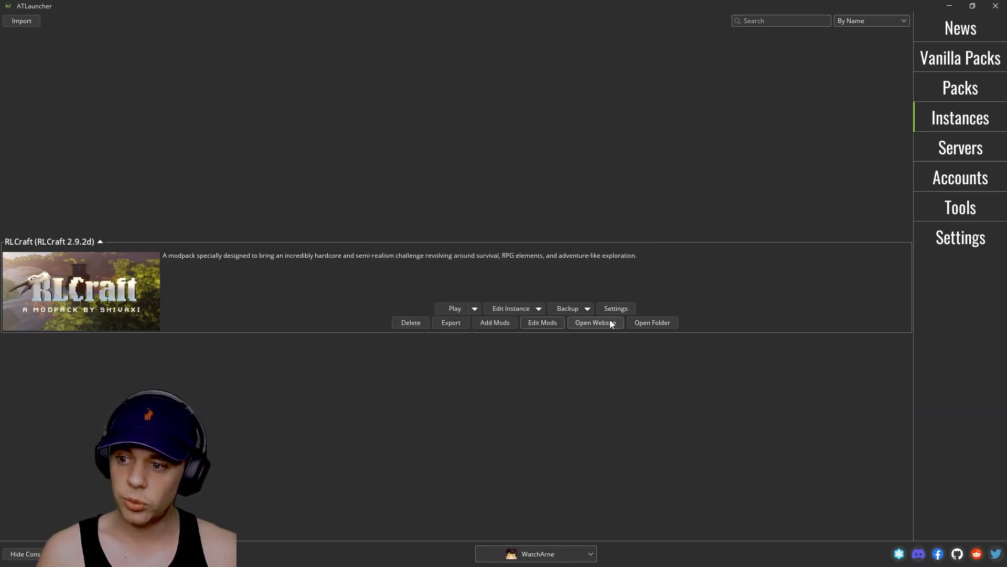
# - Open RLCraft's instance folder and its mods folder in File Explorer, then return to ATLauncher
pyautogui.click(643, 323)
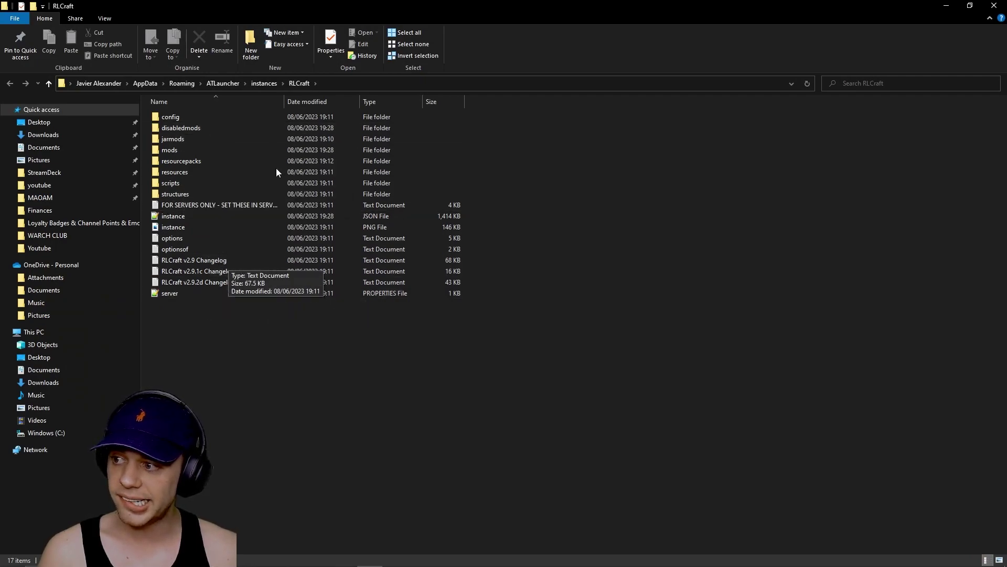
pyautogui.doubleClick(213, 149)
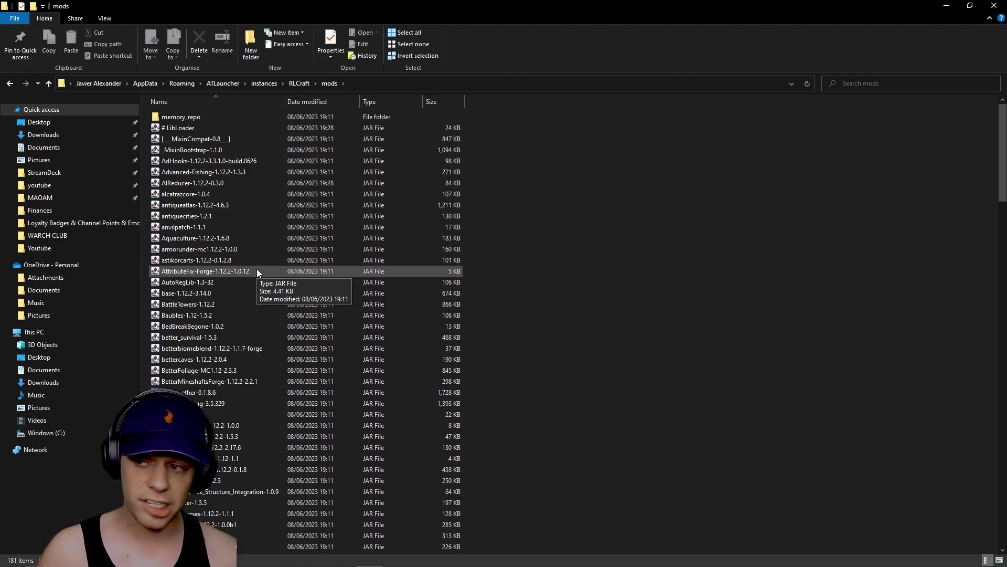
pyautogui.hotkey('alt', 'Tab')
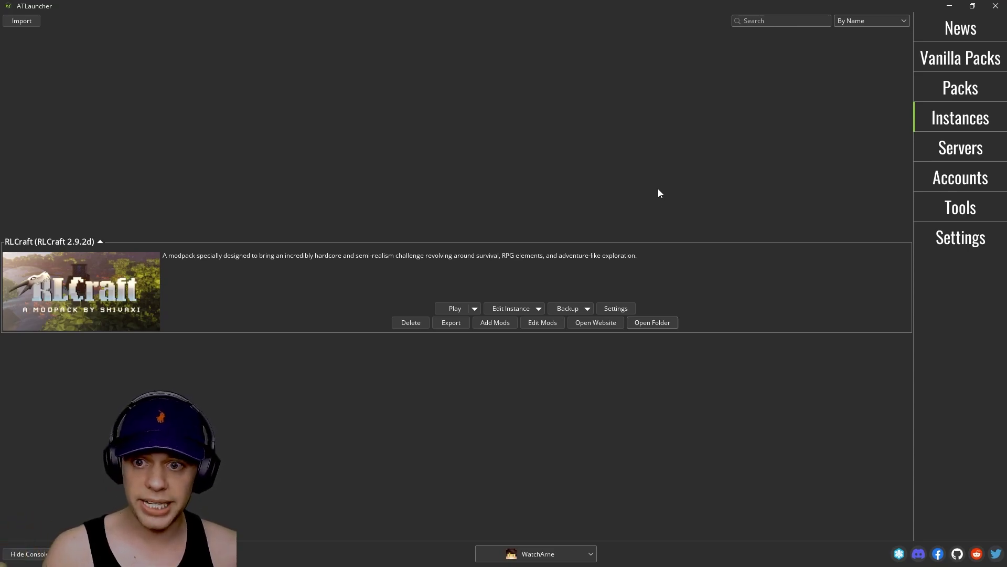
# - Browse the empty Servers list and the Accounts and Tools pages, then bring up the launcher's General settings
pyautogui.click(976, 148)
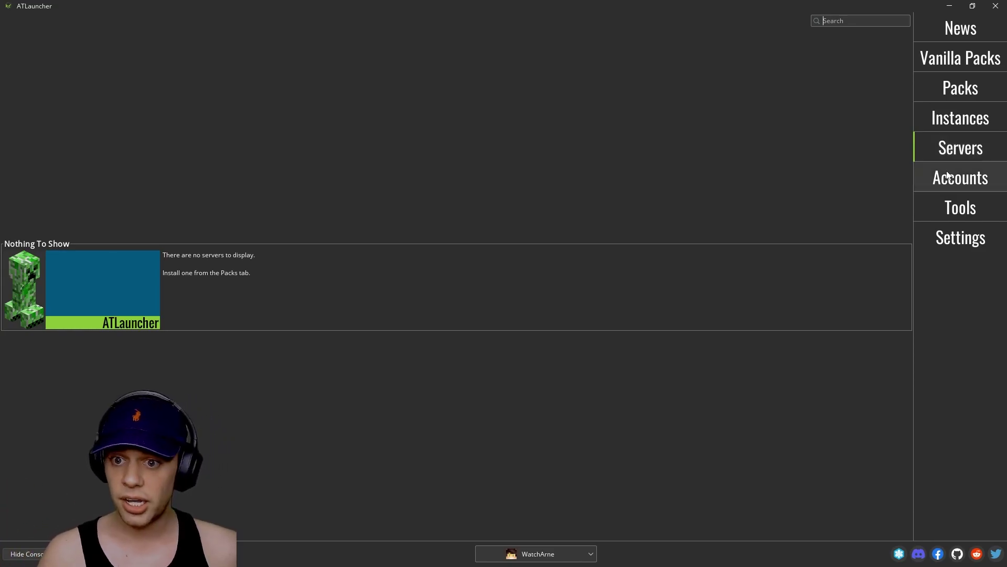
pyautogui.click(964, 178)
pyautogui.click(952, 206)
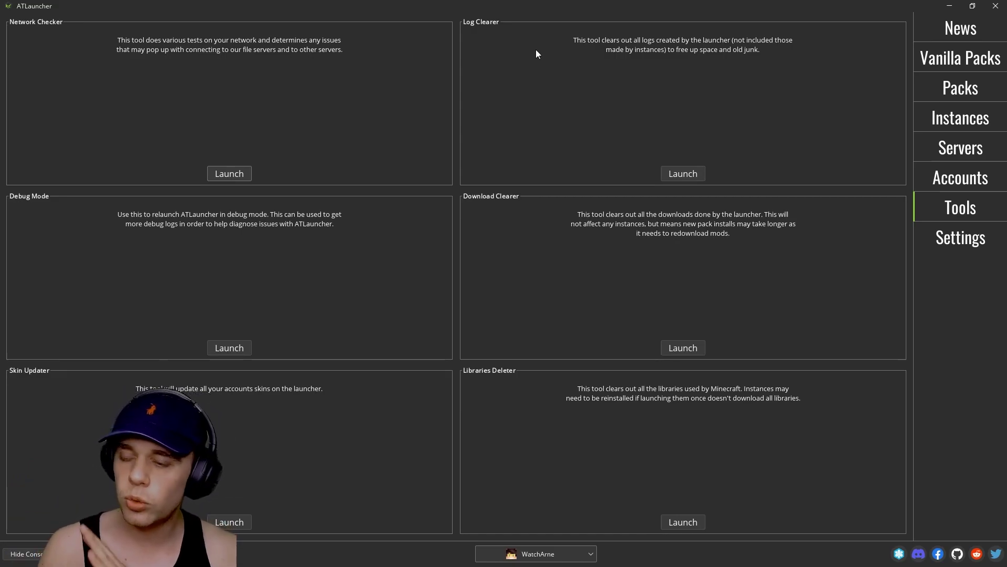
pyautogui.click(961, 237)
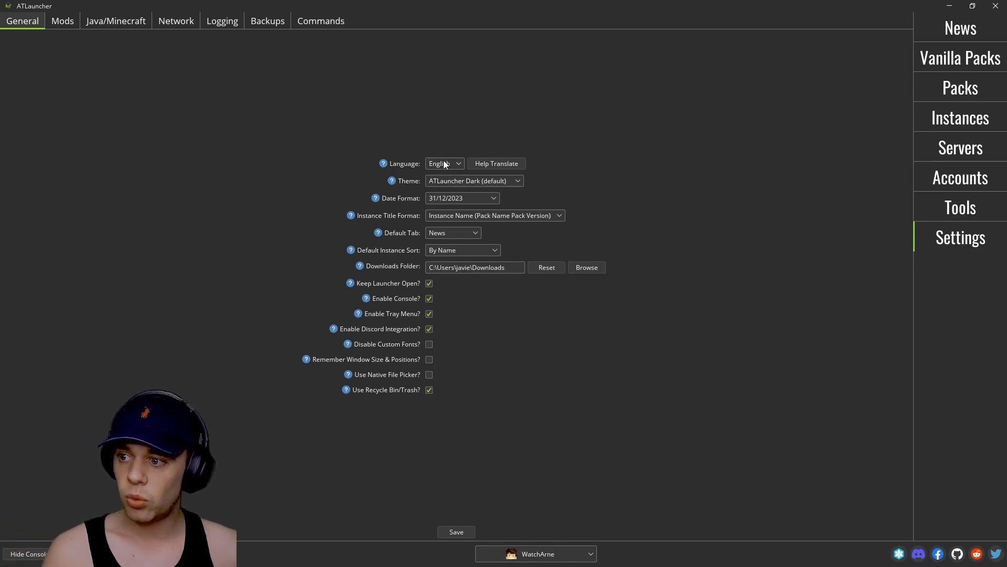
# - Make Instances the Default Tab, leaving the ATLauncher Dark theme and By Name instance sort unchanged
pyautogui.click(487, 181)
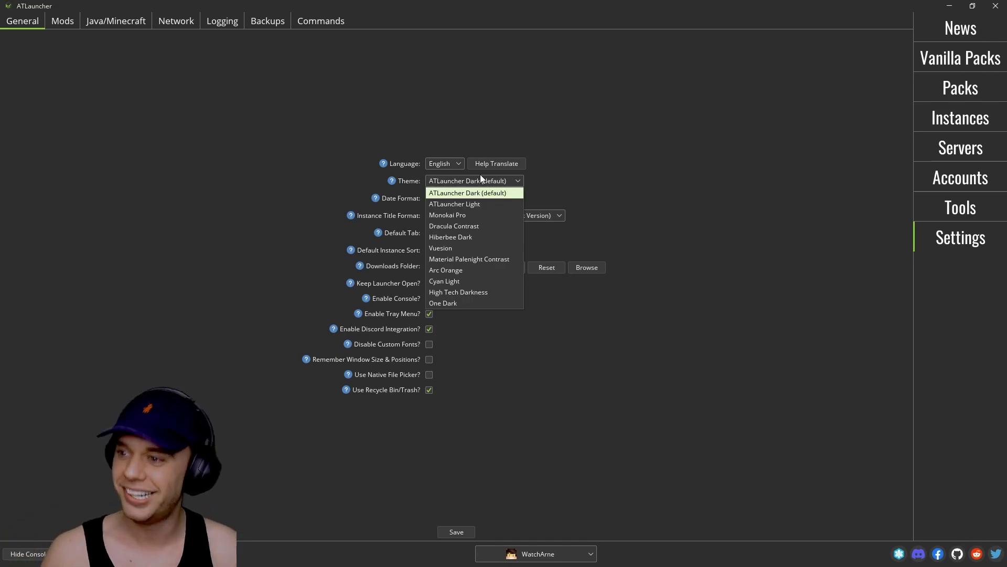
pyautogui.click(328, 172)
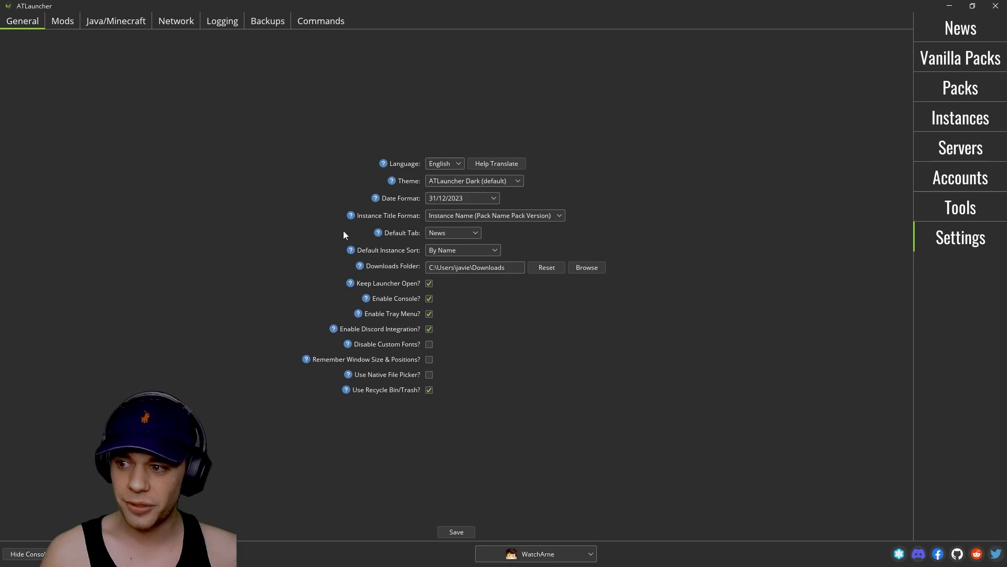
pyautogui.click(441, 232)
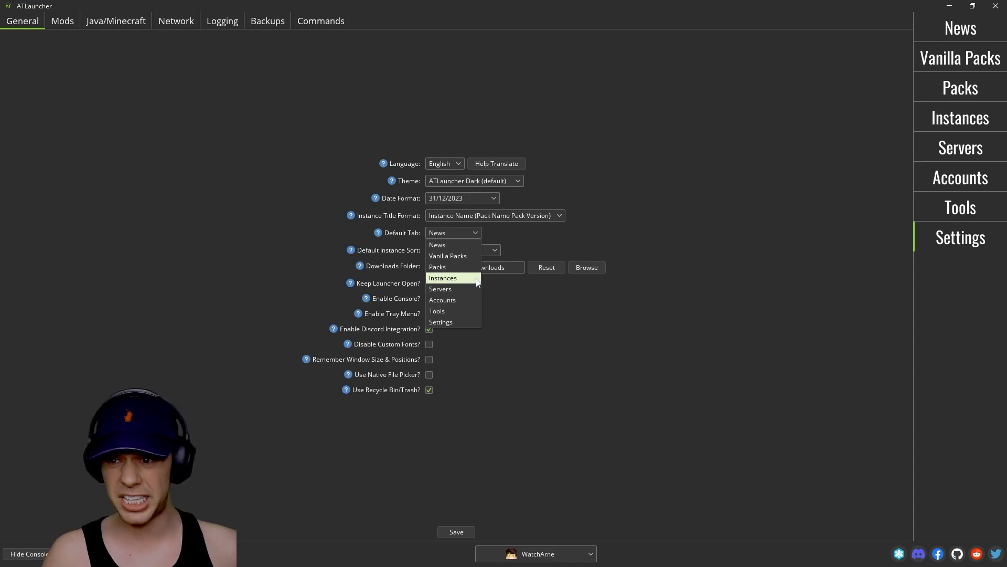
pyautogui.click(459, 277)
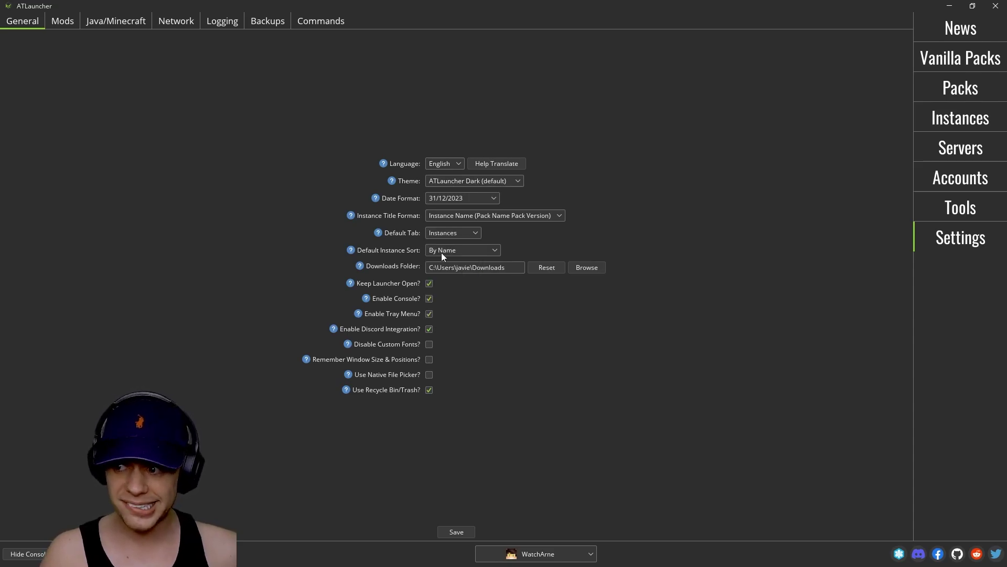
pyautogui.click(447, 249)
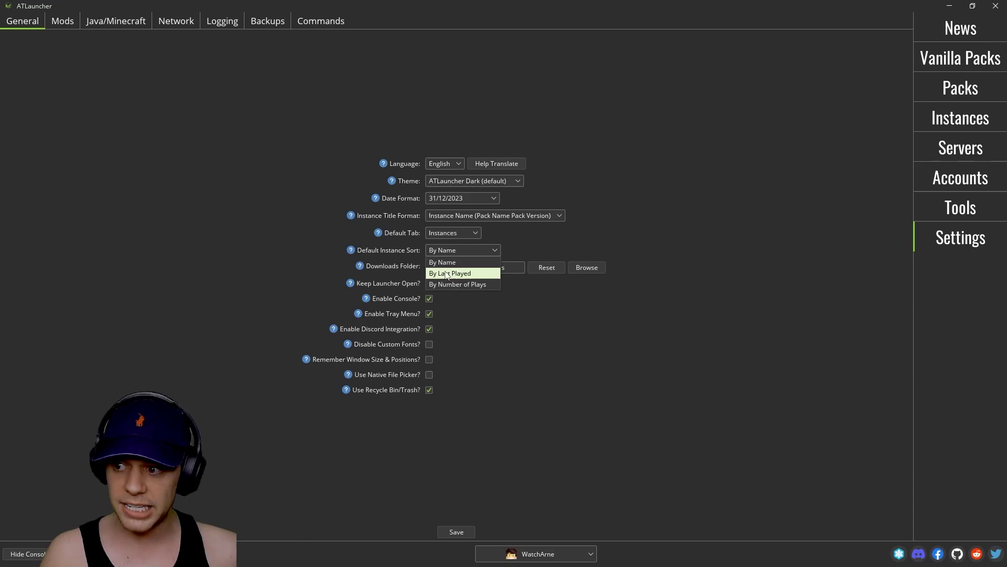
pyautogui.click(676, 271)
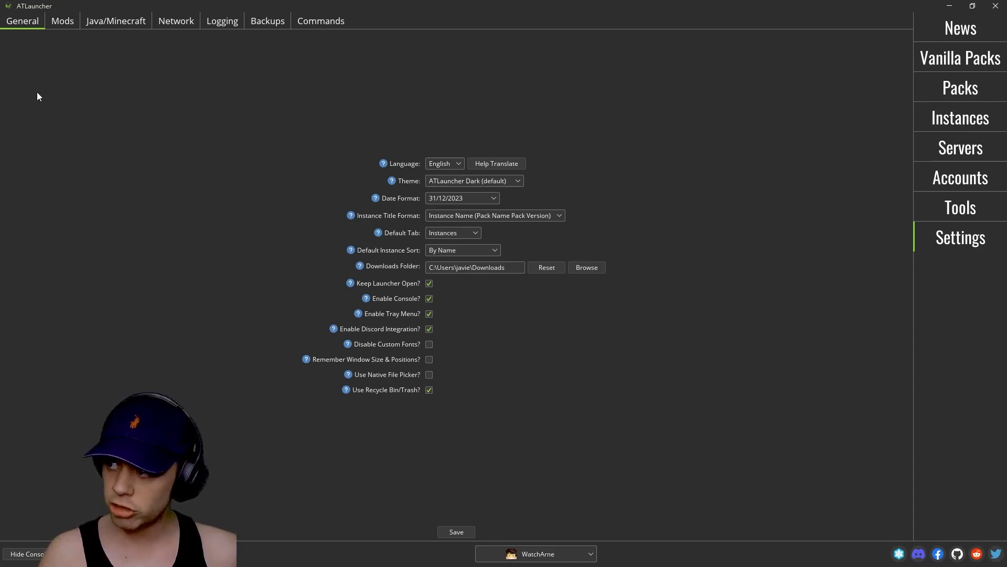
# - Review the Mods settings, keeping CurseForge as default mod platform and the version restriction unchanged
pyautogui.click(61, 22)
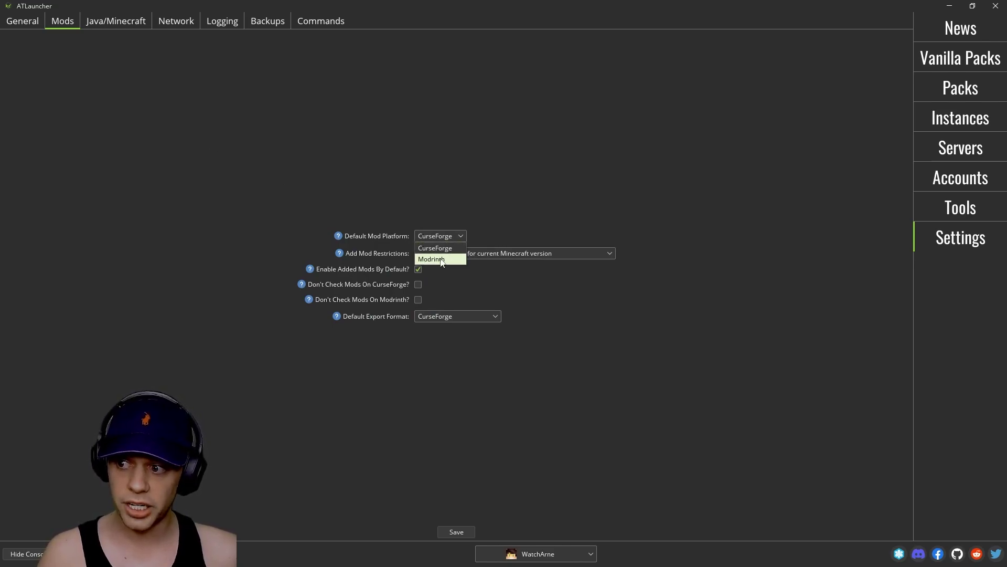
pyautogui.click(420, 207)
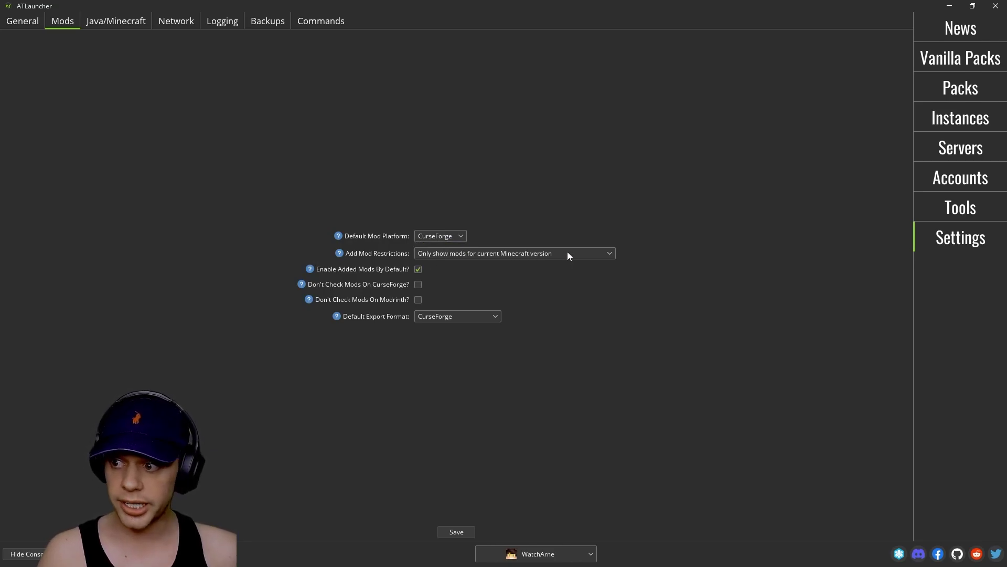
pyautogui.click(588, 253)
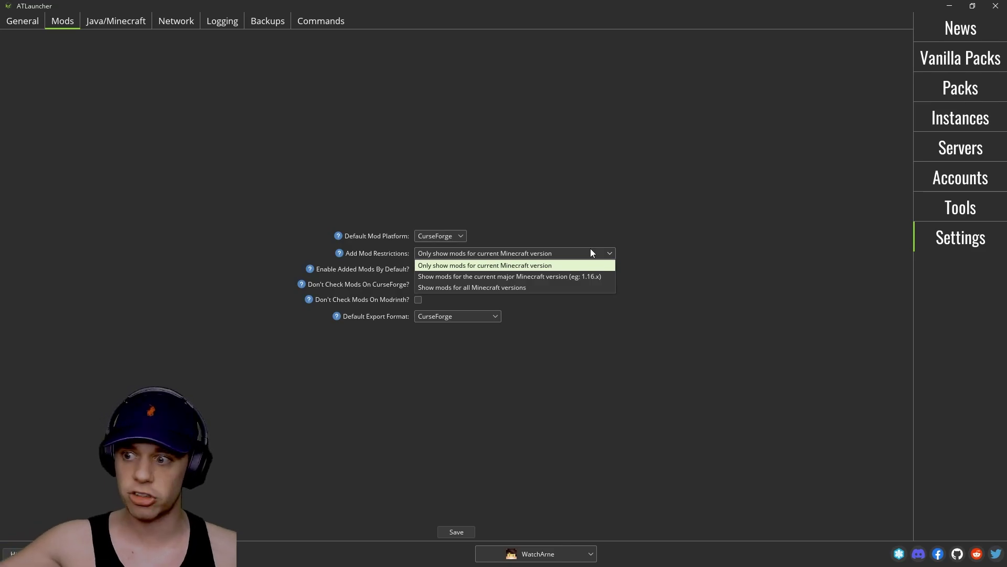
pyautogui.click(591, 197)
pyautogui.moveTo(345, 302)
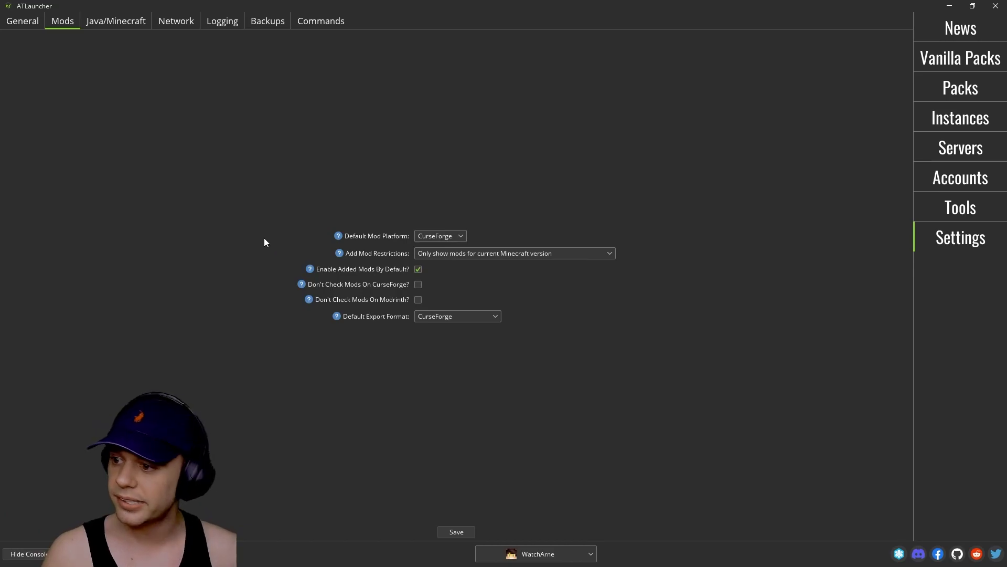
# - Review the Java/Minecraft settings, then view Network: 8 connections, 60-second timeout, proxy disabled
pyautogui.click(107, 23)
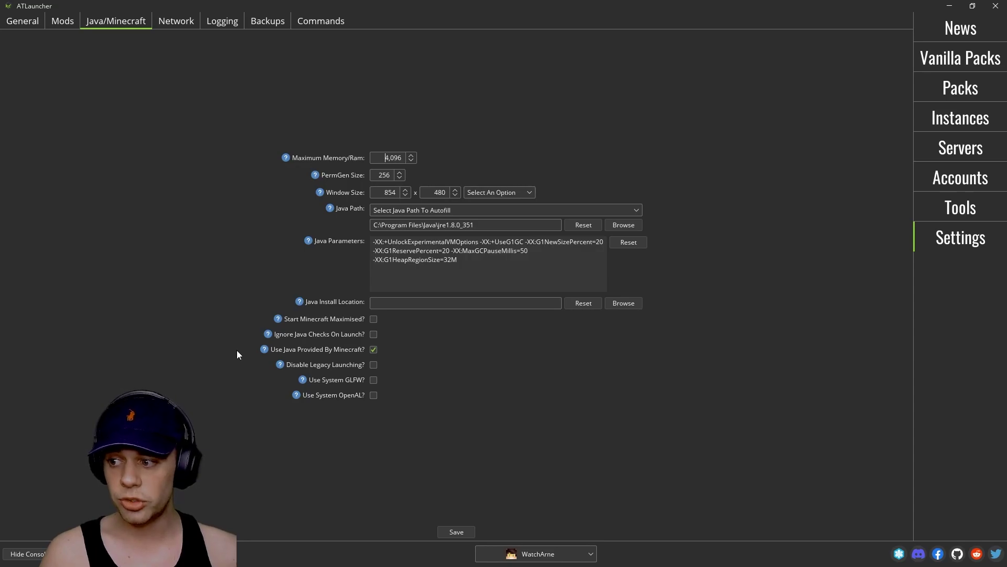
pyautogui.moveTo(262, 348)
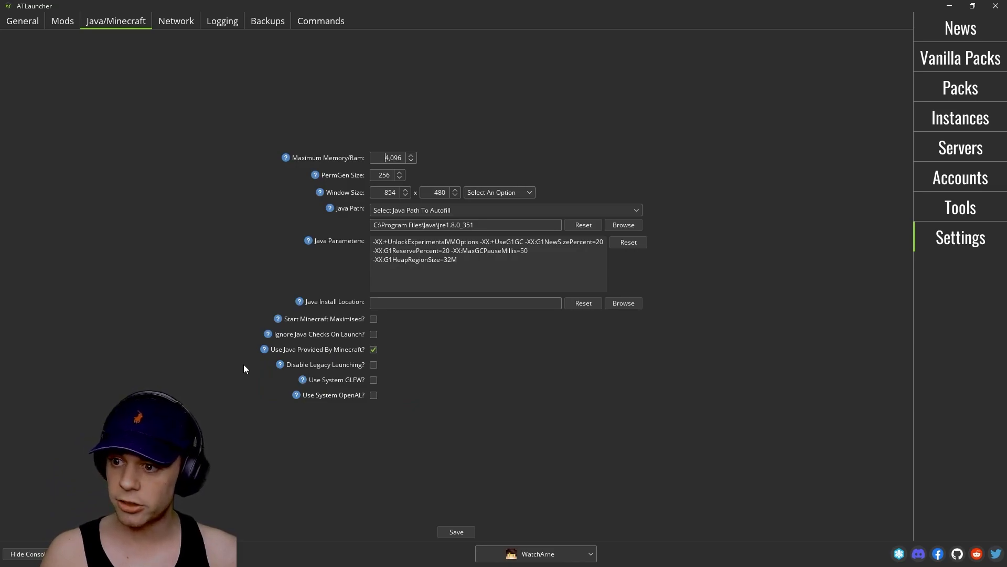
pyautogui.click(174, 21)
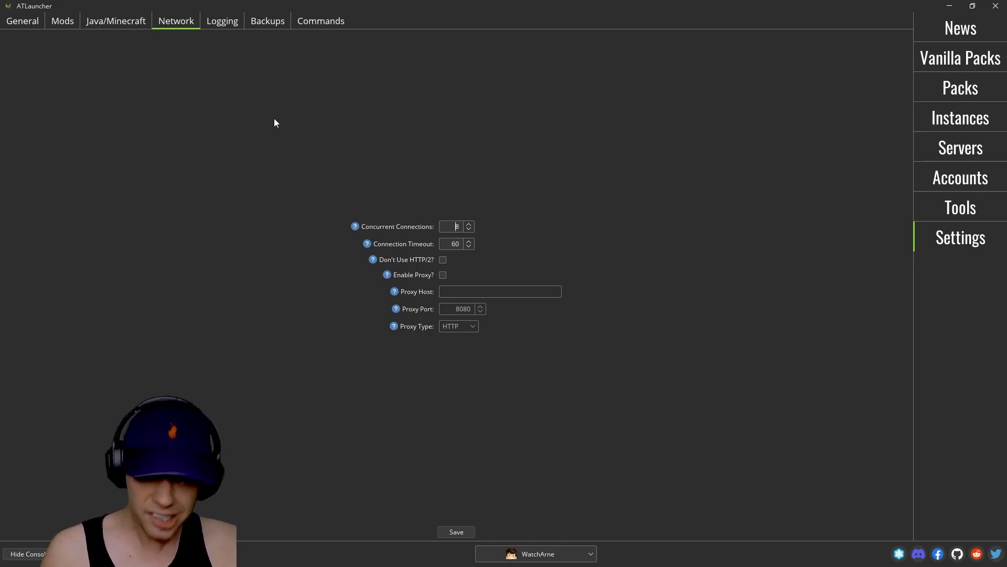
# - Keep the Forge logging level at INFO, then inspect the Backups tab's backup mode options
pyautogui.click(220, 26)
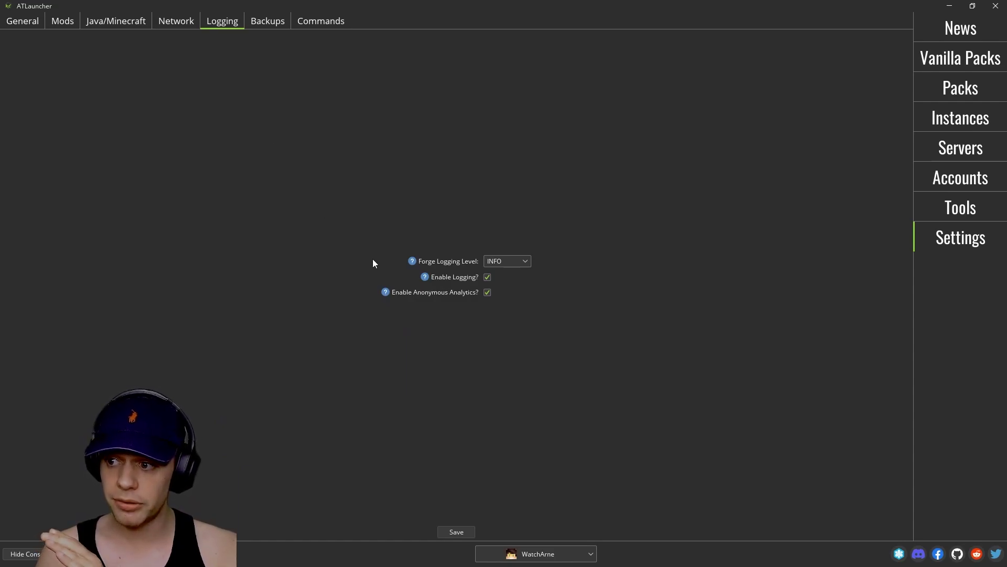
pyautogui.click(507, 262)
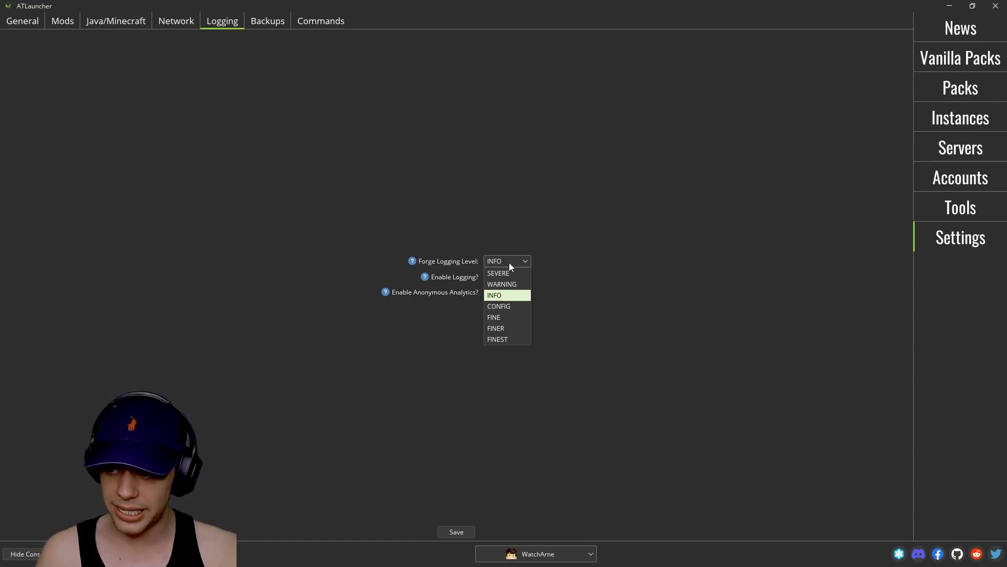
pyautogui.click(628, 321)
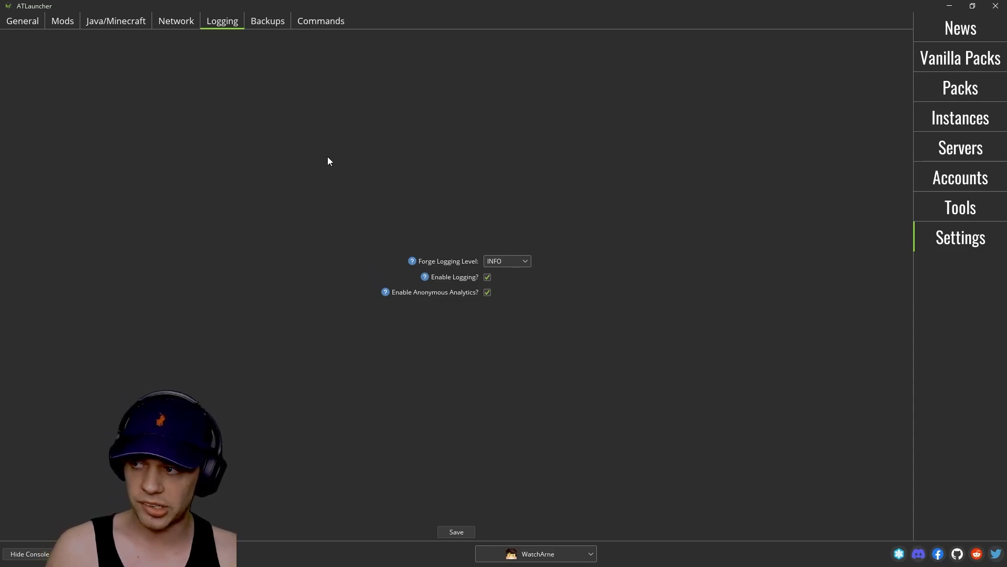
pyautogui.click(268, 23)
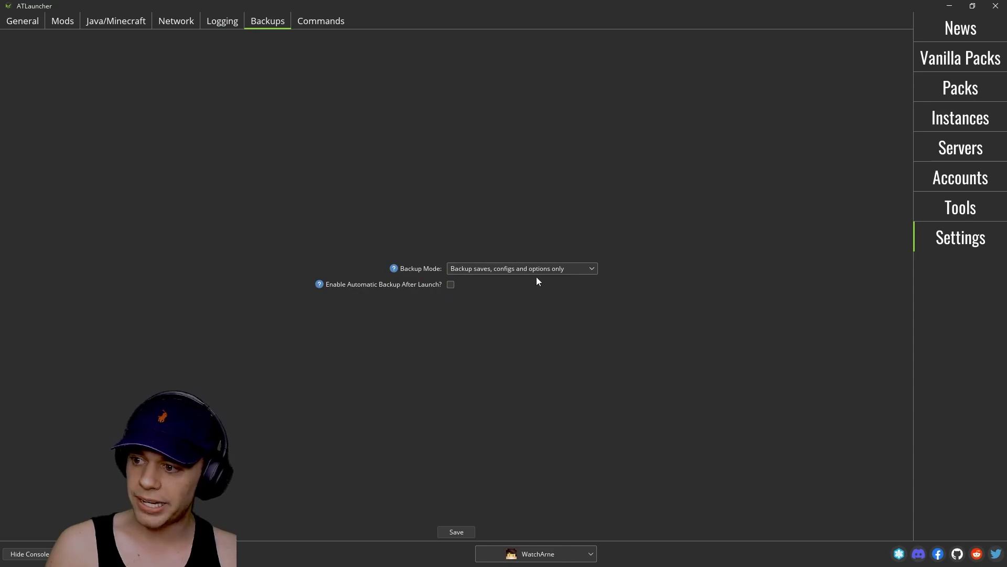
pyautogui.click(590, 269)
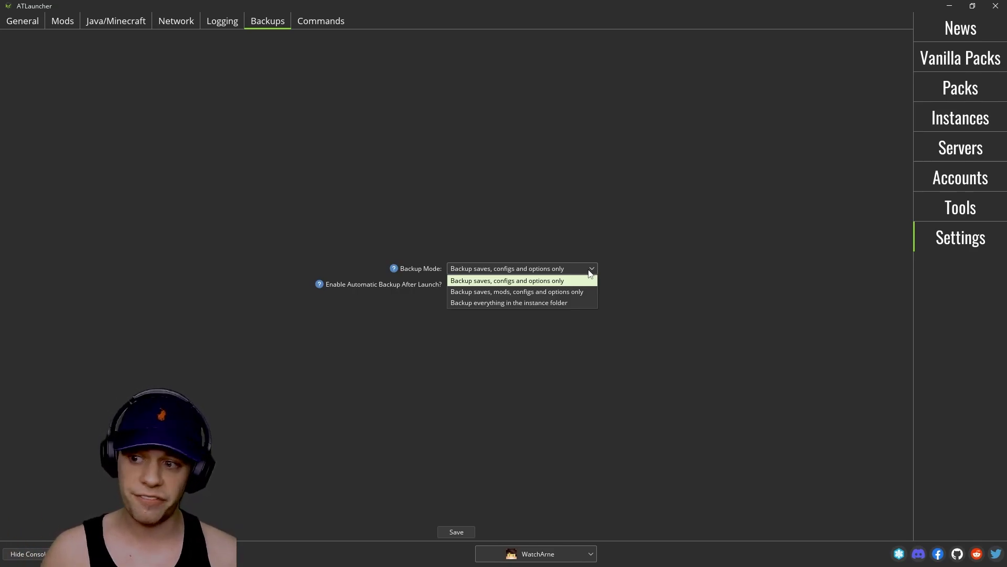
# - Leave backup mode as saves, configs and options, and view the empty, disabled Commands settings
pyautogui.click(574, 239)
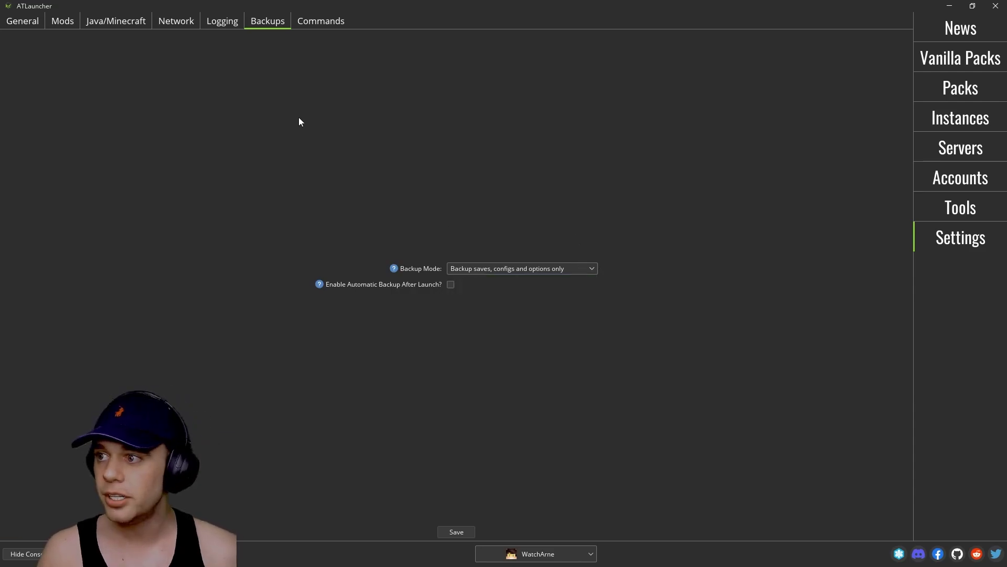
pyautogui.click(326, 25)
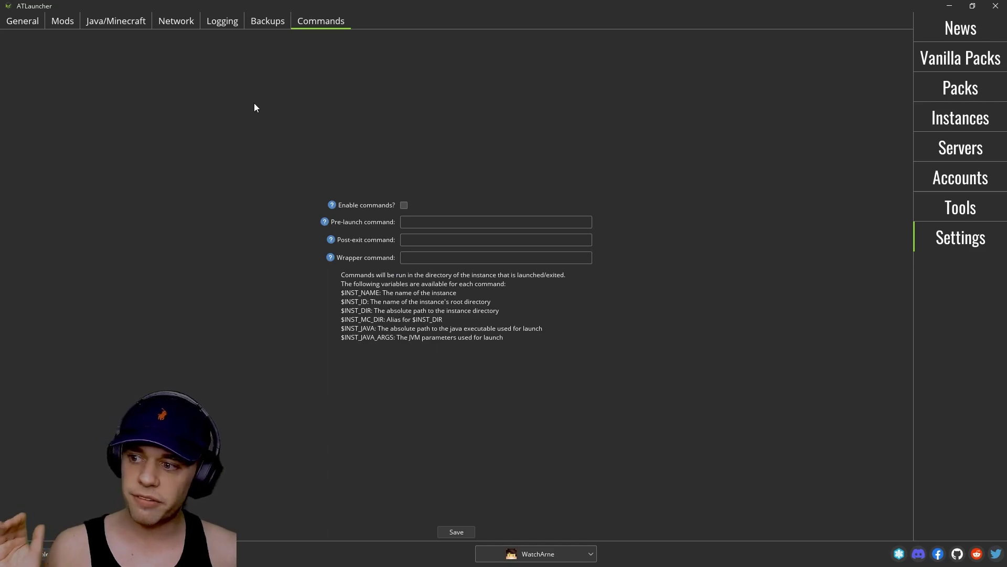